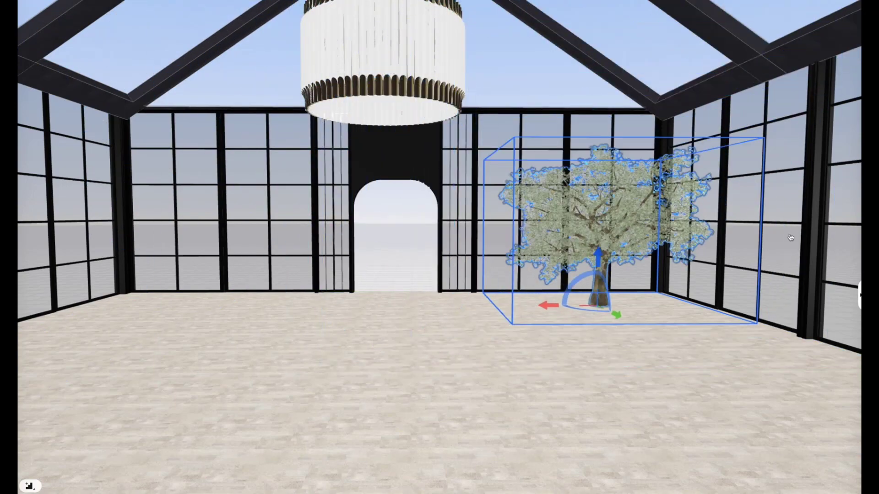
Step: Centre the tree in front of the arched doorway and place the white round planter counter around its trunk
{"action": "left_click_drag", "start_coordinate": [549, 305], "coordinate": [337, 313]}
{"action": "left_click_drag", "start_coordinate": [385, 267], "coordinate": [385, 242]}
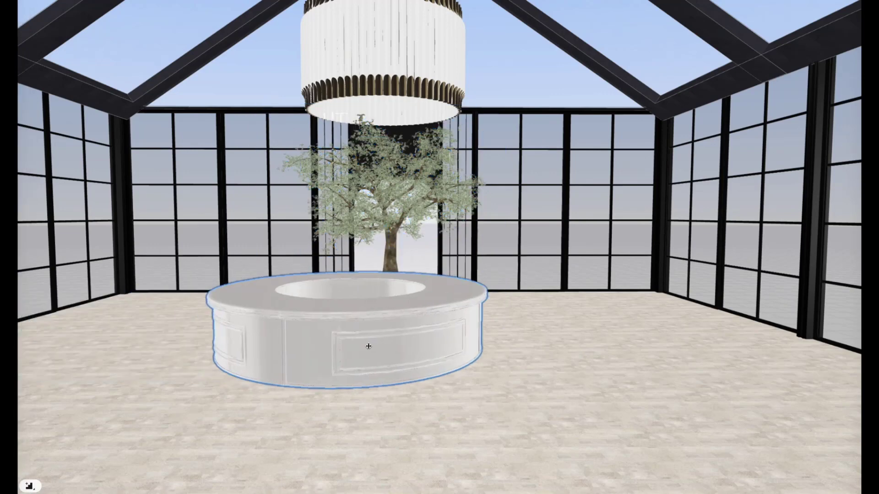
{"action": "left_click", "coordinate": [386, 305]}
{"action": "left_click_drag", "start_coordinate": [412, 312], "coordinate": [440, 279]}
{"action": "left_click", "coordinate": [394, 225]}
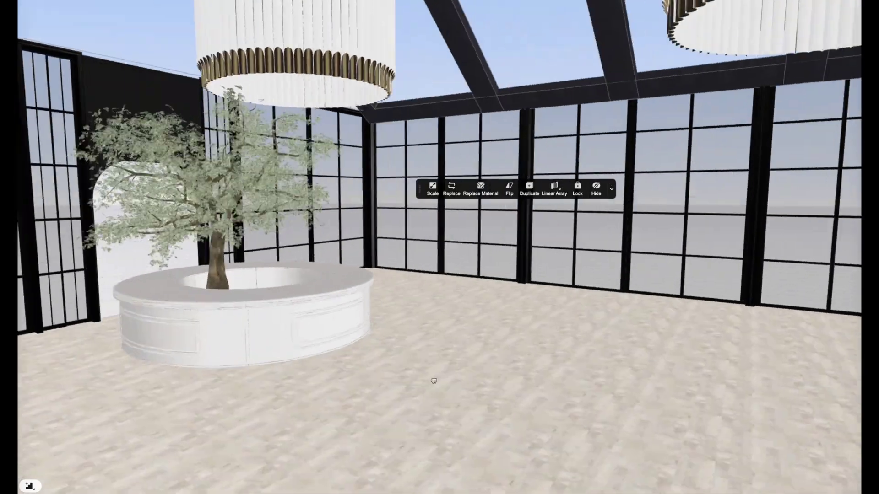
{"action": "left_click", "coordinate": [440, 375]}
{"action": "left_click_drag", "start_coordinate": [440, 376], "coordinate": [332, 365]}
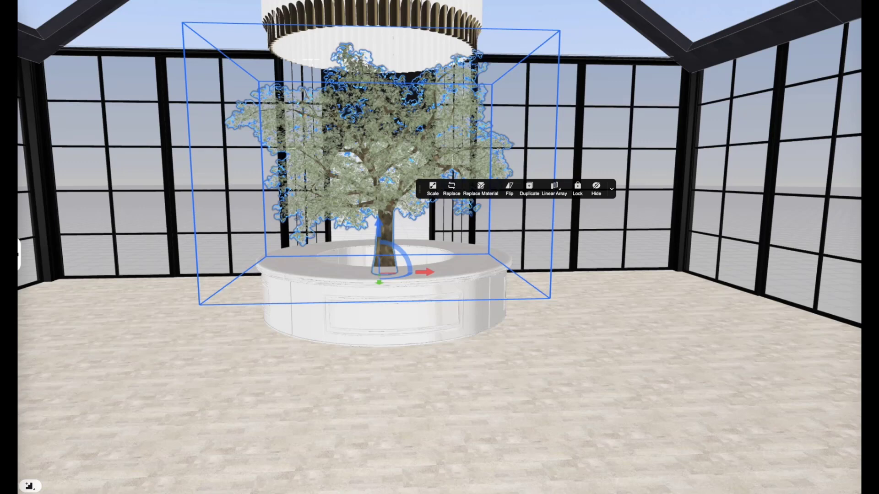
Step: Place the square floor platform in front of the round counter and centre it along the hall's middle axis
{"action": "left_click", "coordinate": [326, 433]}
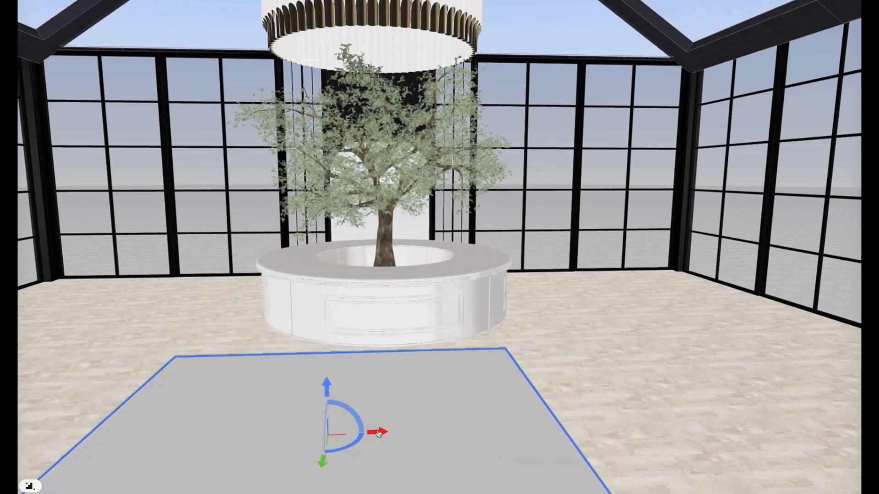
{"action": "left_click_drag", "start_coordinate": [379, 434], "coordinate": [436, 430]}
{"action": "scroll", "coordinate": [481, 427], "scroll_direction": "down", "scroll_amount": 4}
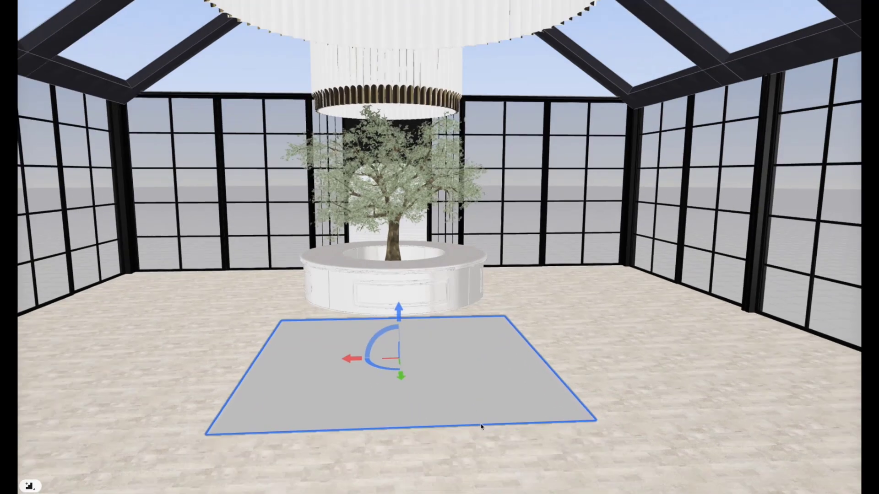
{"action": "left_click_drag", "start_coordinate": [401, 376], "coordinate": [404, 406]}
{"action": "left_click_drag", "start_coordinate": [353, 386], "coordinate": [357, 387]}
{"action": "left_click_drag", "start_coordinate": [632, 384], "coordinate": [636, 463]}
{"action": "key", "text": "1"}
{"action": "left_click_drag", "start_coordinate": [432, 208], "coordinate": [430, 223]}
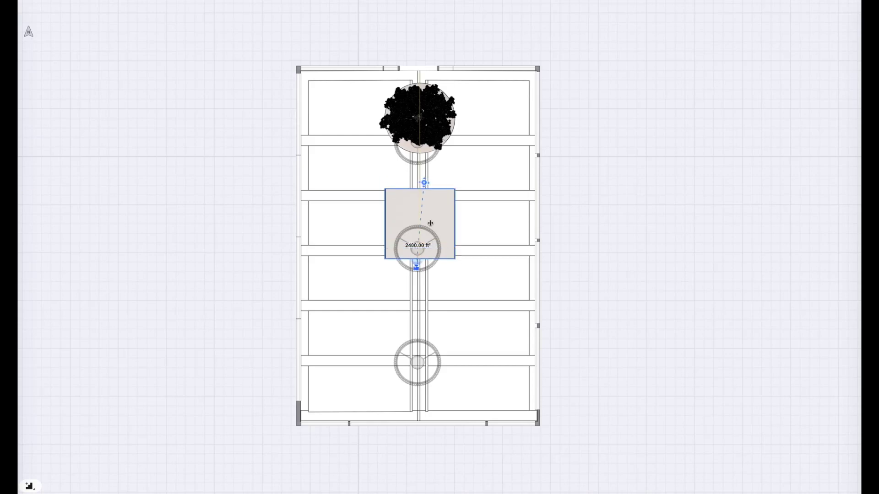
Step: Extract the white material from the round counter and apply it to the square floor platform
{"action": "key", "text": "2"}
{"action": "left_click_drag", "start_coordinate": [591, 316], "coordinate": [606, 289]}
{"action": "mouse_move", "coordinate": [467, 1]}
{"action": "left_click", "coordinate": [463, 27]}
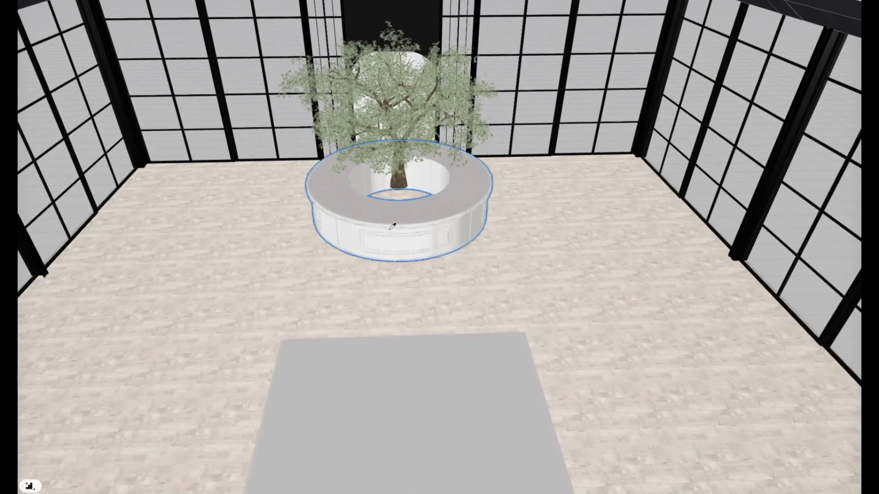
{"action": "left_click", "coordinate": [390, 240]}
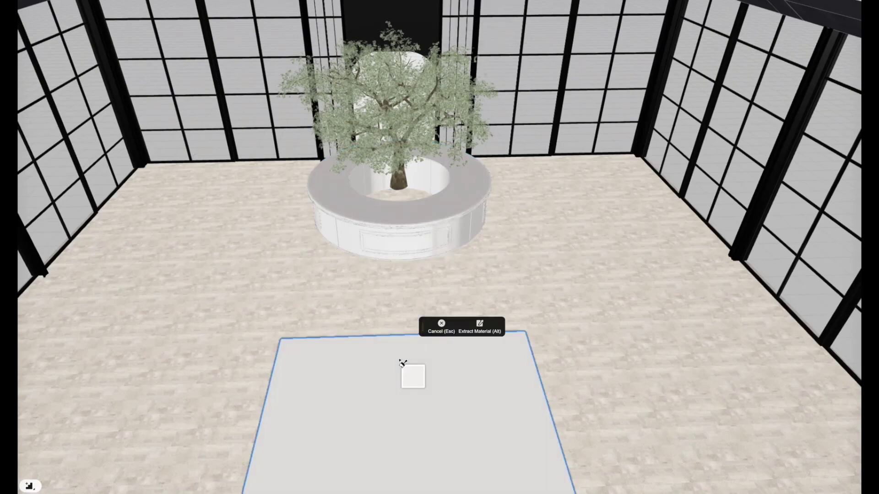
{"action": "left_click", "coordinate": [402, 363]}
{"action": "left_click_drag", "start_coordinate": [512, 348], "coordinate": [576, 283]}
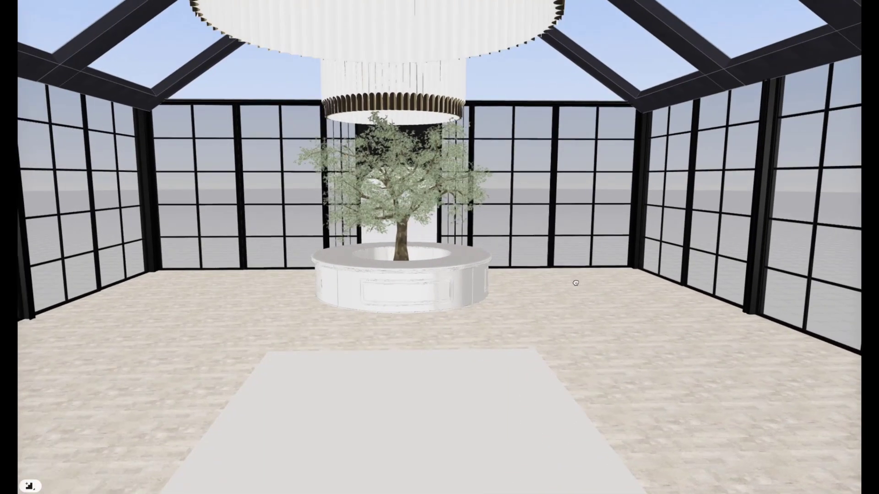
Step: Place the rectangular dining table with six place settings on the open floor in front of the square platform
{"action": "left_click", "coordinate": [403, 223]}
{"action": "left_click_drag", "start_coordinate": [563, 341], "coordinate": [549, 365]}
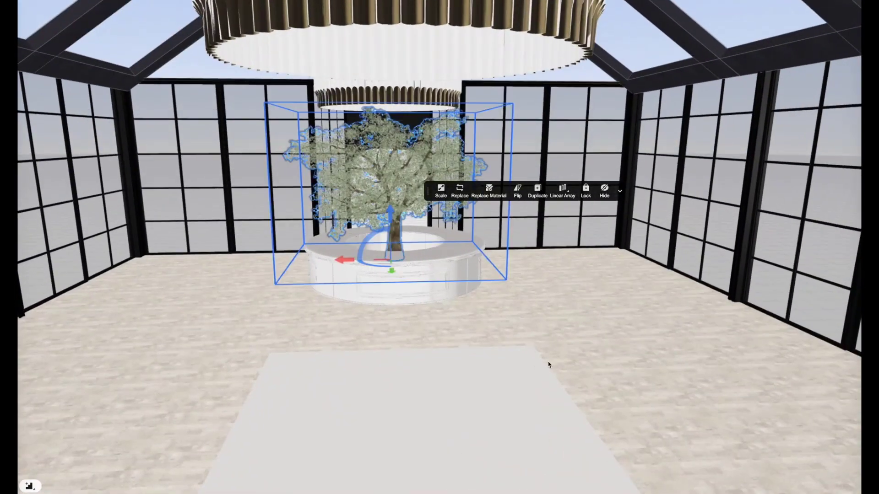
{"action": "scroll", "coordinate": [429, 350], "scroll_direction": "down", "scroll_amount": 5}
{"action": "left_click_drag", "start_coordinate": [524, 401], "coordinate": [514, 378]}
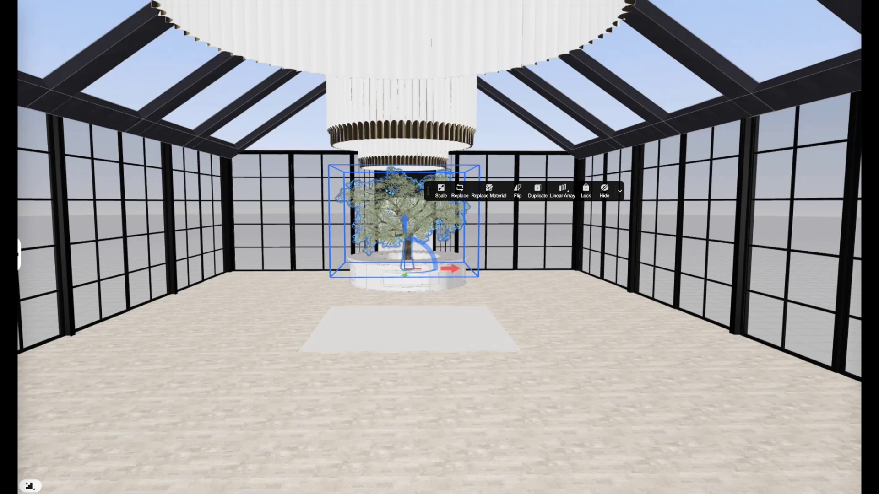
{"action": "left_click", "coordinate": [412, 441]}
{"action": "left_click_drag", "start_coordinate": [386, 450], "coordinate": [433, 462]}
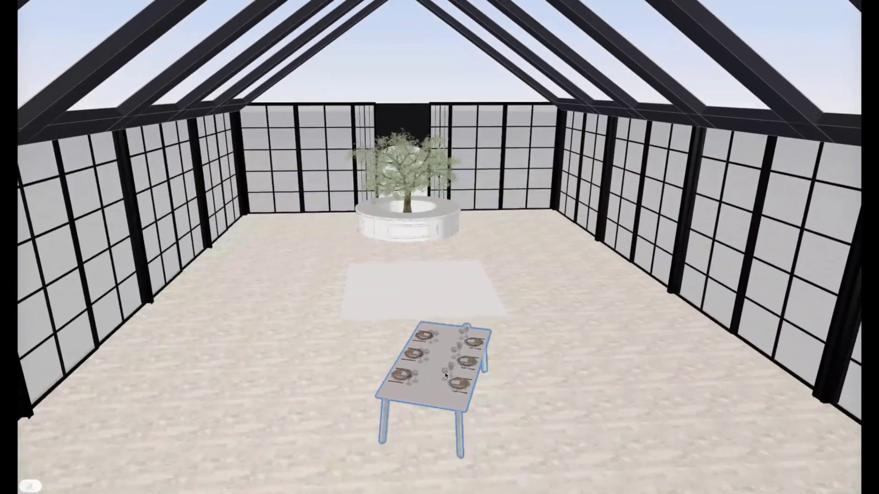
Step: Rotate the dining table parallel to the hall's long walls and centre it on the middle axis
{"action": "left_click", "coordinate": [430, 422]}
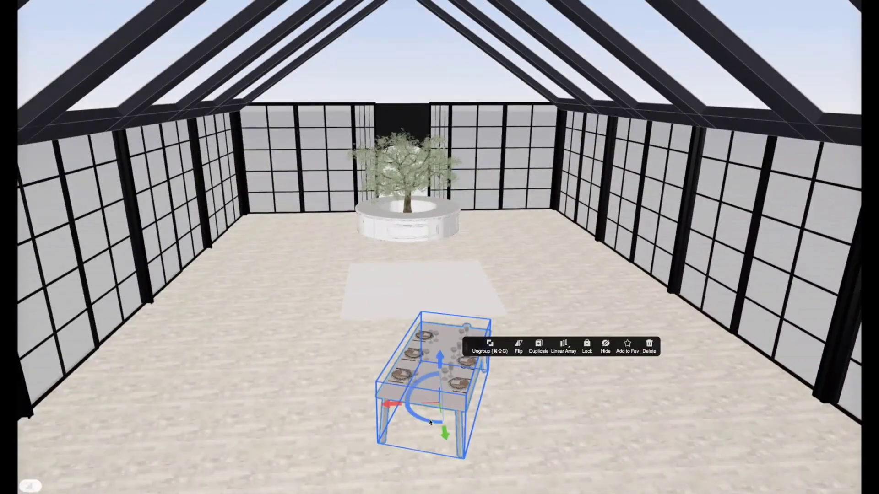
{"action": "mouse_move", "coordinate": [430, 422]}
{"action": "left_mouse_down"}
{"action": "mouse_move", "coordinate": [442, 424]}
{"action": "mouse_move", "coordinate": [431, 424]}
{"action": "left_mouse_up"}
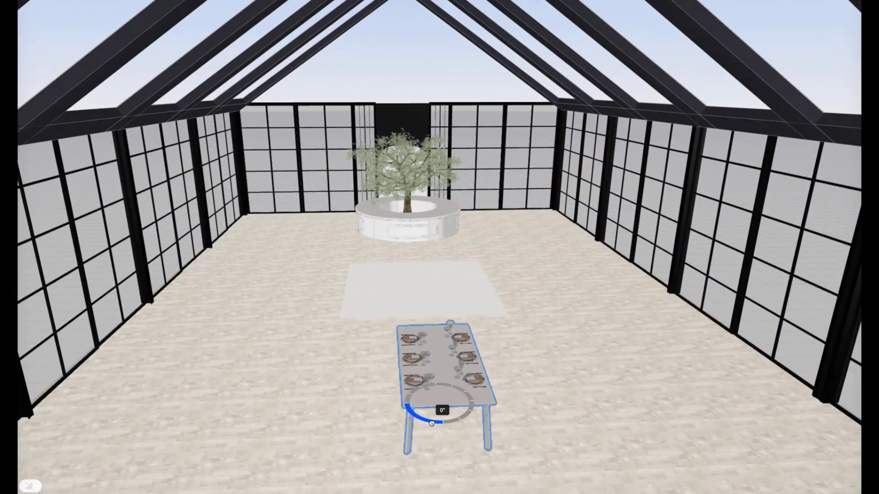
{"action": "left_click_drag", "start_coordinate": [391, 404], "coordinate": [378, 404]}
{"action": "left_click_drag", "start_coordinate": [527, 364], "coordinate": [515, 403]}
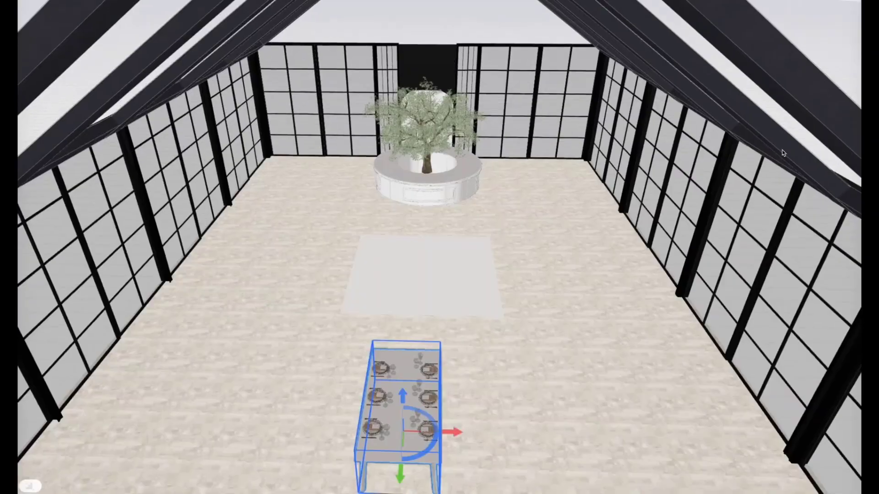
{"action": "left_click", "coordinate": [859, 40]}
{"action": "left_click_drag", "start_coordinate": [419, 333], "coordinate": [418, 330]}
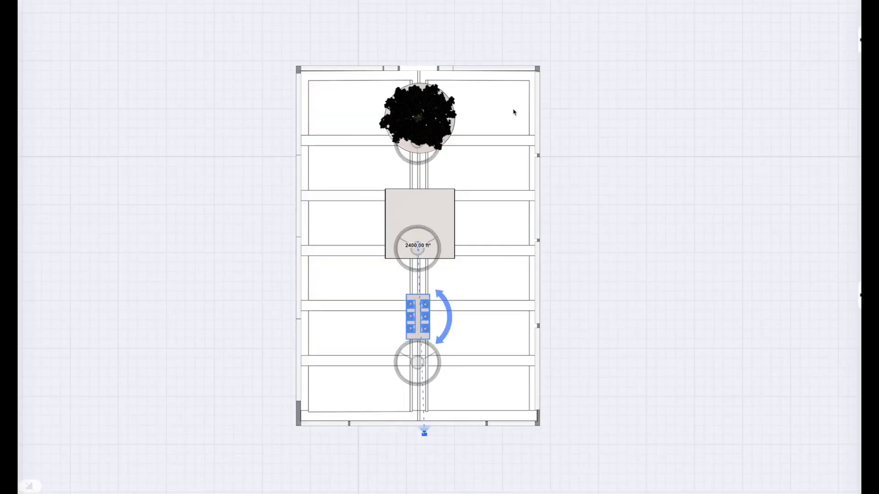
Step: Add the beige curved sofa, turn it to face the dining table and fit it against the table's left long side
{"action": "left_click_drag", "start_coordinate": [23, 348], "coordinate": [389, 317]}
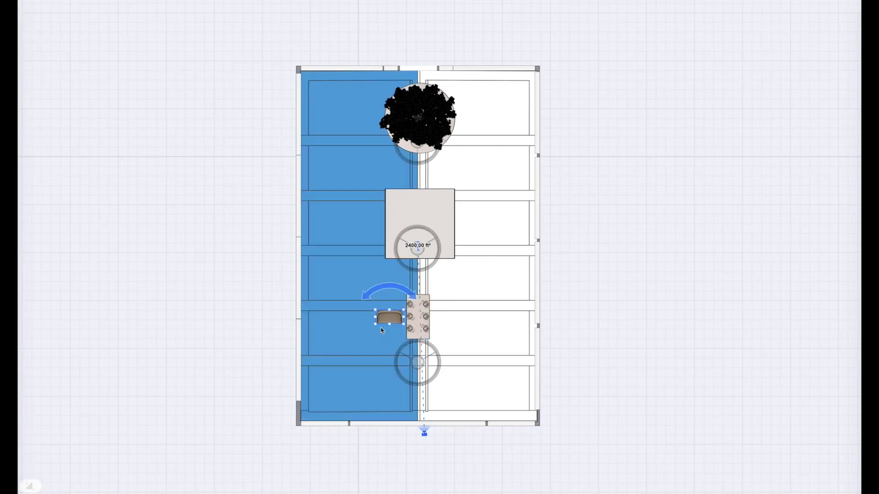
{"action": "left_click_drag", "start_coordinate": [388, 287], "coordinate": [350, 334]}
{"action": "left_click_drag", "start_coordinate": [389, 316], "coordinate": [401, 342]}
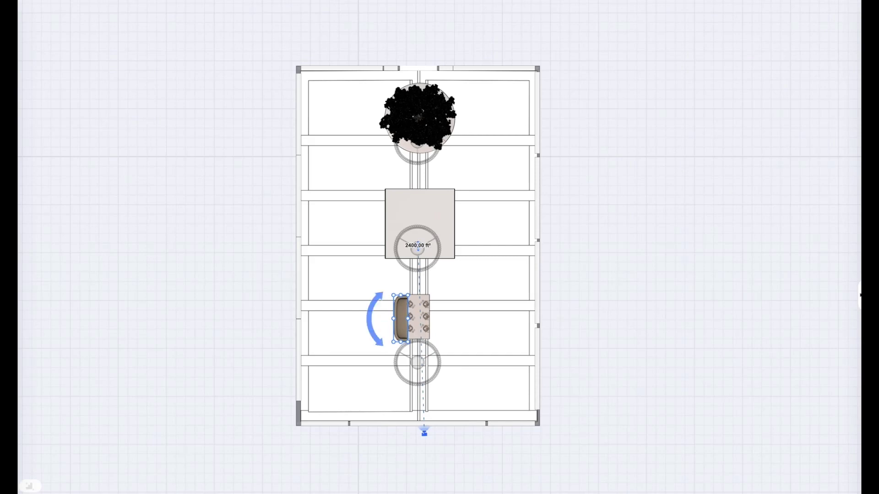
{"action": "key", "text": "3"}
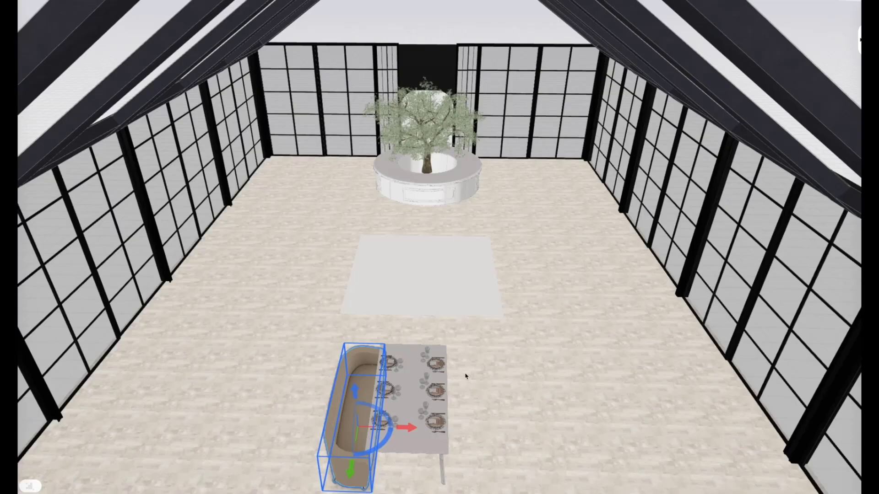
Step: Select only the dining table beneath the place settings and call up replacement models for it
{"action": "left_click_drag", "start_coordinate": [466, 375], "coordinate": [689, 426]}
{"action": "scroll", "coordinate": [655, 363], "scroll_direction": "up", "scroll_amount": 5}
{"action": "left_click_drag", "start_coordinate": [655, 363], "coordinate": [694, 399]}
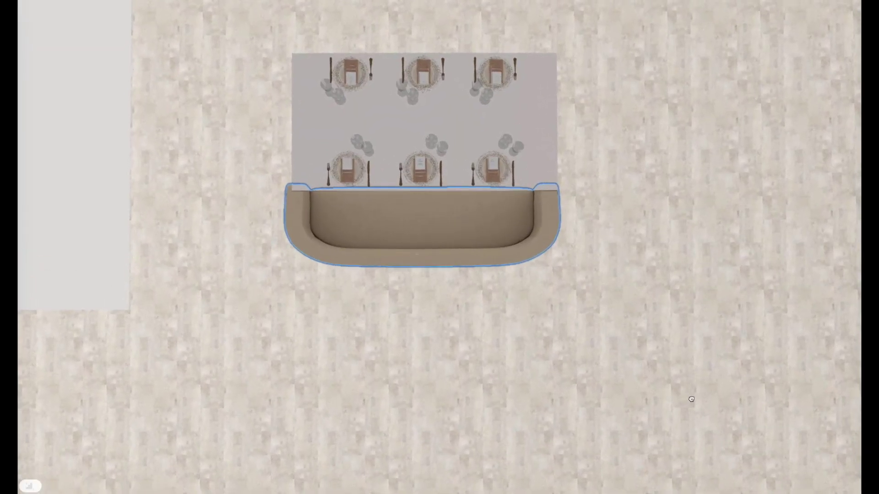
{"action": "left_click", "coordinate": [496, 117]}
{"action": "left_click", "coordinate": [539, 85]}
{"action": "left_click", "coordinate": [592, 119]}
{"action": "left_click", "coordinate": [534, 113]}
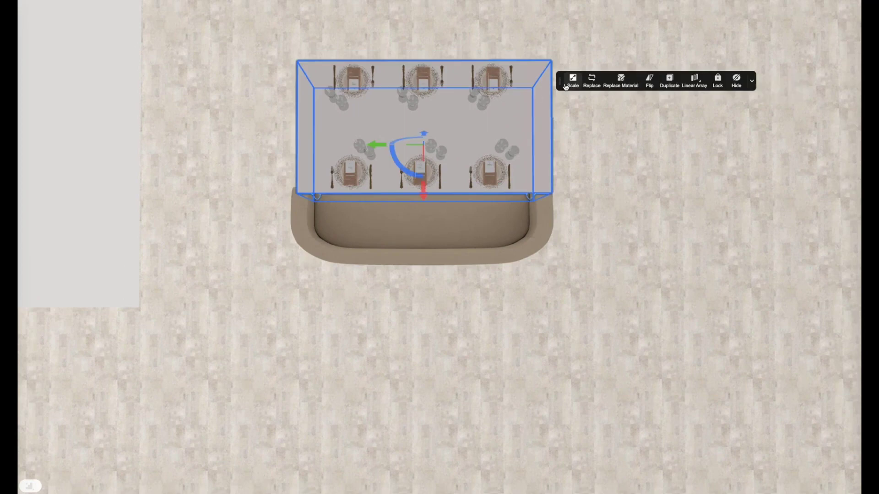
{"action": "left_click", "coordinate": [592, 81]}
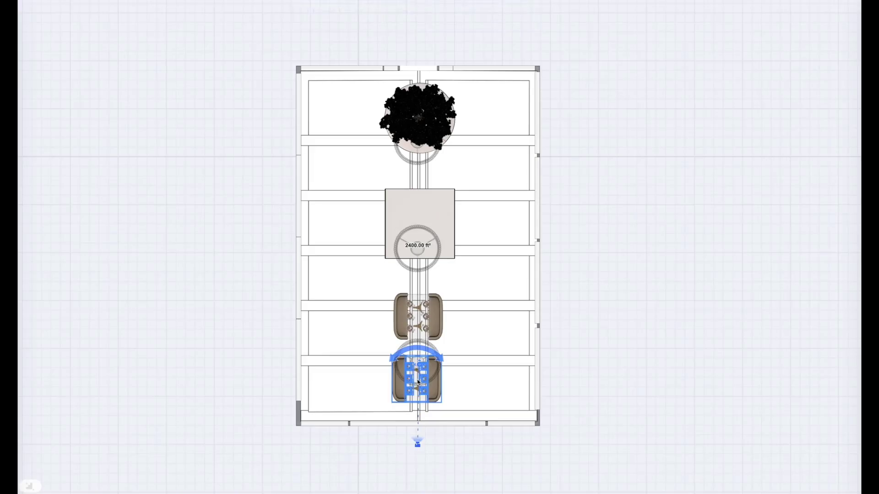
Step: Line up the second sofa dining set with the first on the hall's middle axis
{"action": "left_click_drag", "start_coordinate": [417, 380], "coordinate": [417, 380]}
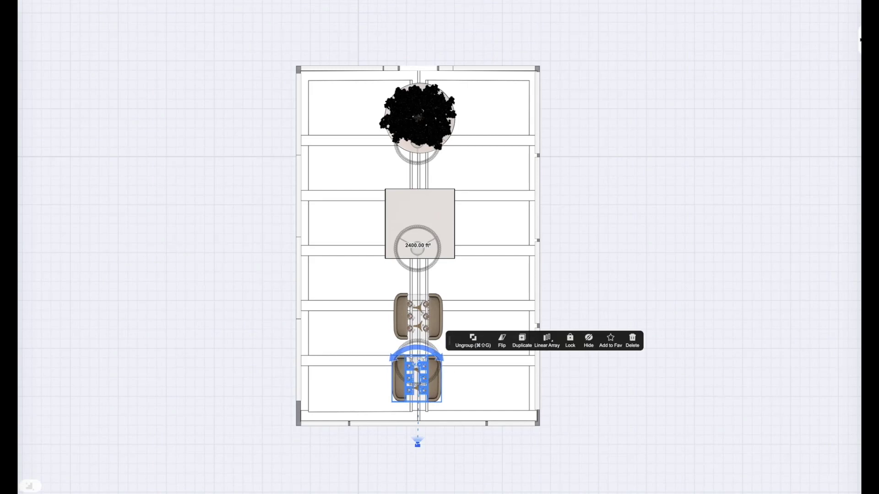
{"action": "key", "text": "3"}
{"action": "left_click_drag", "start_coordinate": [728, 299], "coordinate": [726, 344]}
Step: Place the round table set with six chairs on the floor and move it into the hall's back-left corner
{"action": "left_click", "coordinate": [263, 204]}
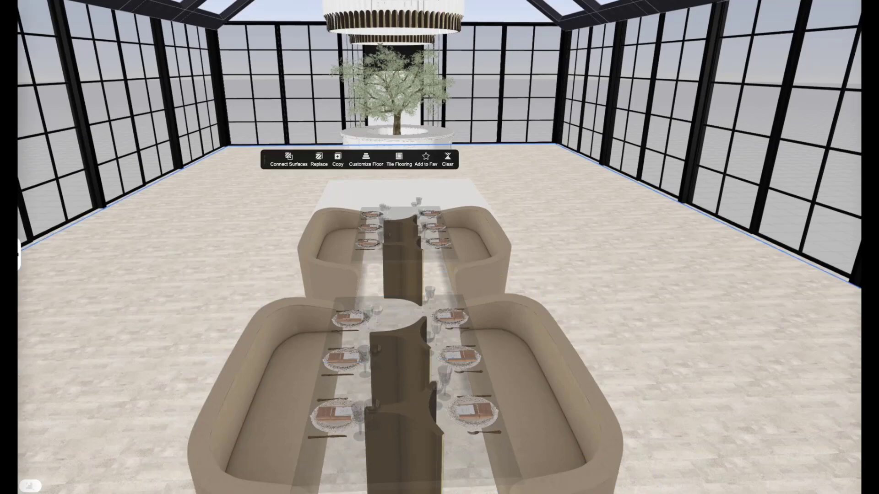
{"action": "key", "text": "ctrl+v"}
{"action": "left_click", "coordinate": [251, 163]}
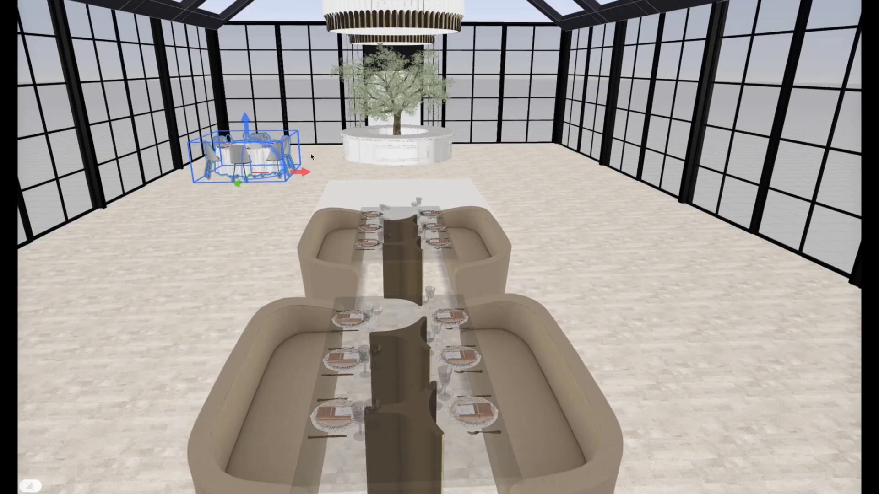
{"action": "left_click_drag", "start_coordinate": [367, 194], "coordinate": [359, 369]}
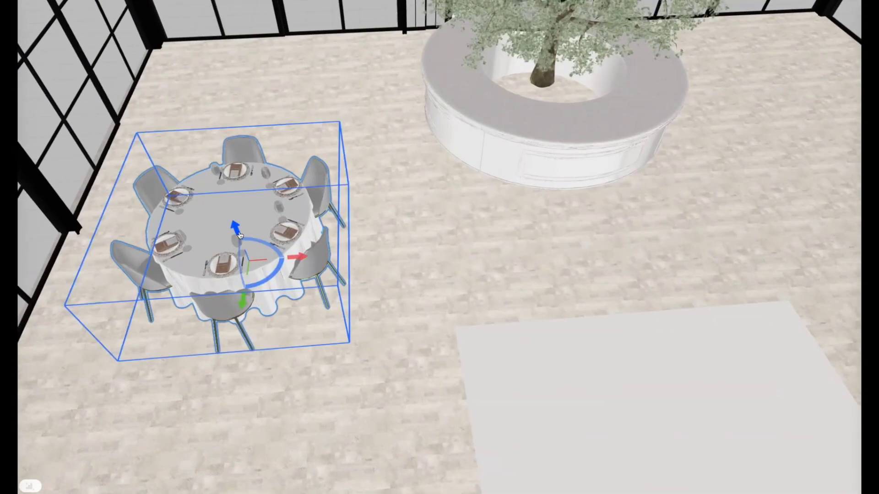
{"action": "left_click_drag", "start_coordinate": [259, 231], "coordinate": [242, 113]}
{"action": "key", "text": "1"}
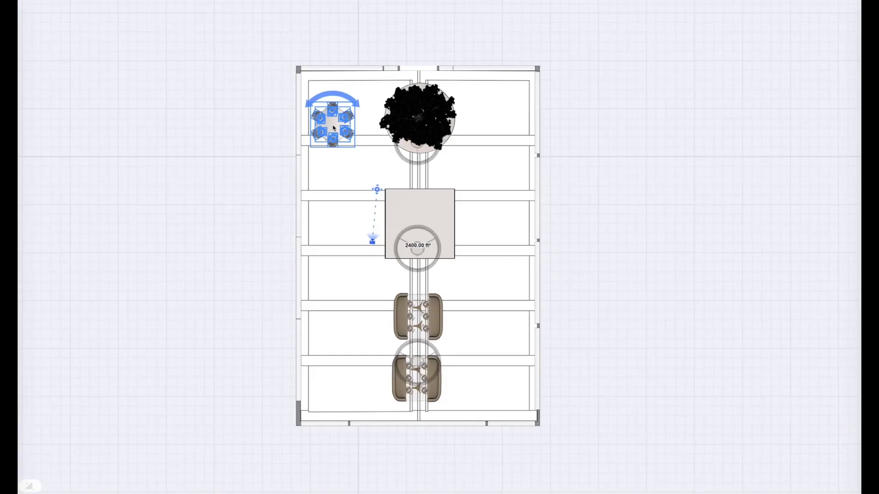
{"action": "left_click_drag", "start_coordinate": [334, 124], "coordinate": [331, 103]}
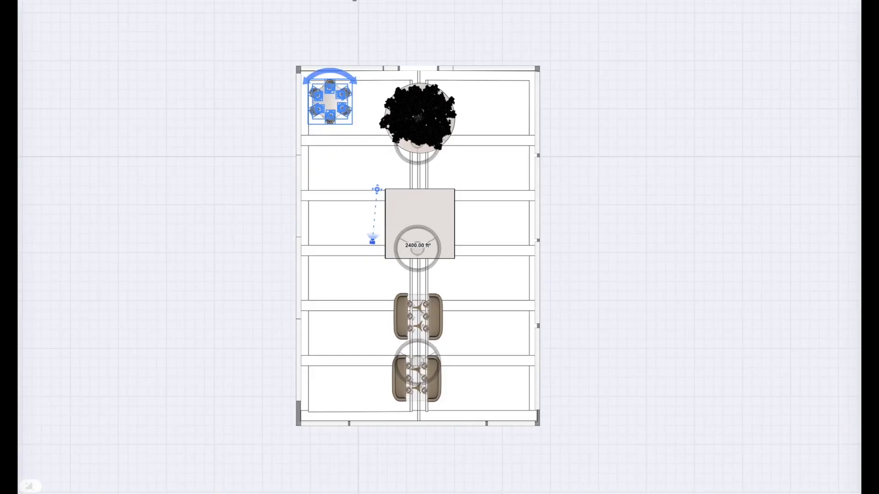
Step: Duplicate the round table set into the opposite back corner and group the two sets together
{"action": "right_click", "coordinate": [414, 10]}
{"action": "left_click", "coordinate": [332, 99]}
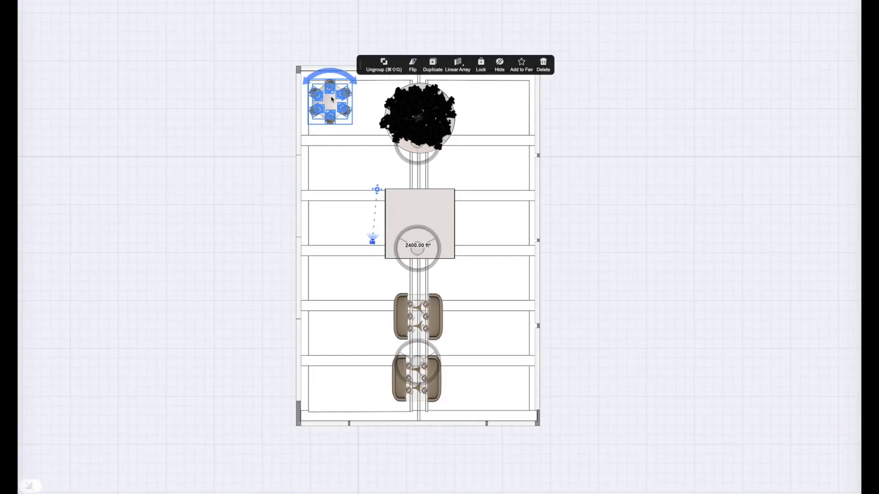
{"action": "left_click", "coordinate": [432, 67]}
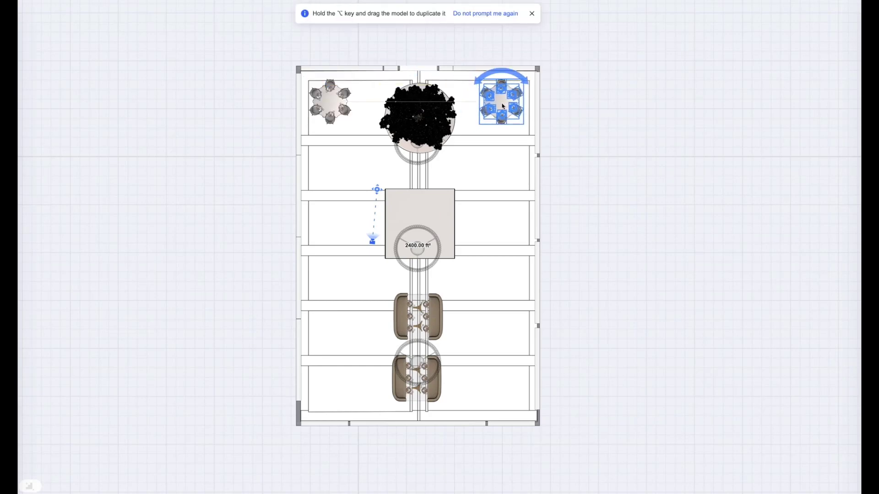
{"action": "left_click", "coordinate": [502, 106]}
{"action": "left_click", "coordinate": [326, 98], "text": "shift"}
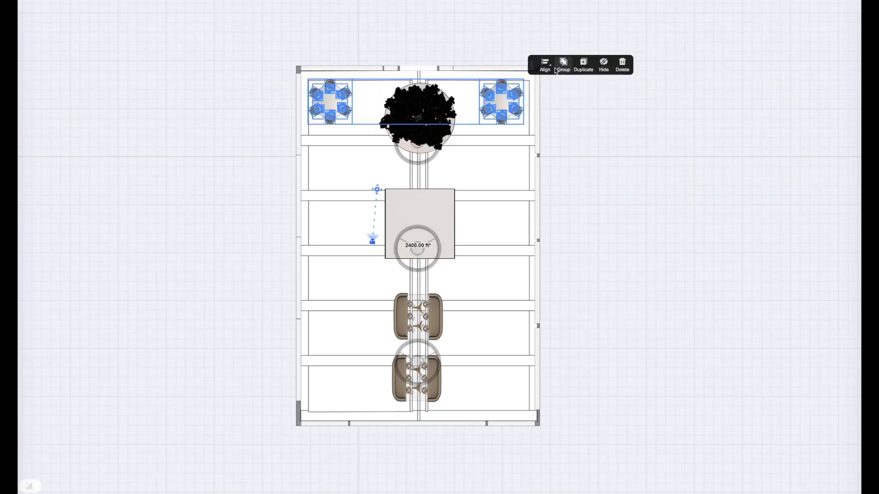
{"action": "left_click", "coordinate": [558, 69]}
Step: Create a linear array of the grouped round tables down the hall's length, forming five rows
{"action": "left_click", "coordinate": [500, 101]}
{"action": "left_click", "coordinate": [628, 66]}
{"action": "left_click", "coordinate": [632, 85]}
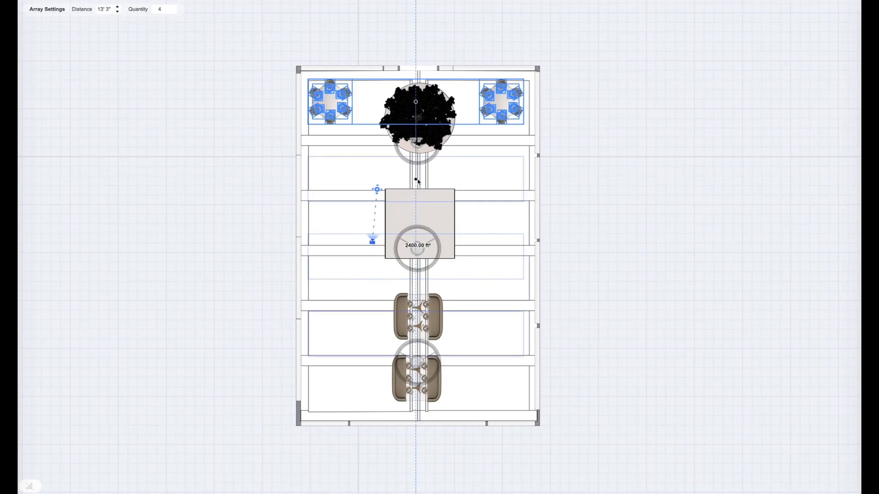
{"action": "left_click", "coordinate": [418, 181]}
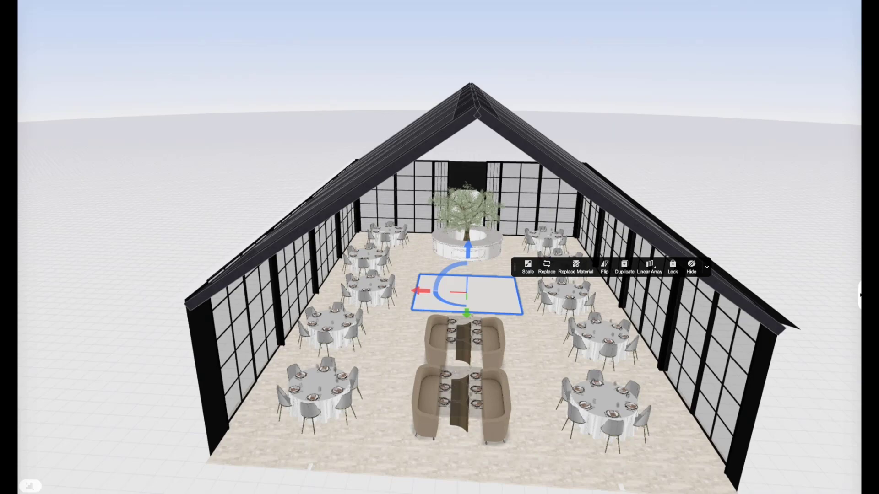
{"action": "left_click", "coordinate": [627, 175]}
{"action": "left_click_drag", "start_coordinate": [683, 197], "coordinate": [688, 167]}
{"action": "scroll", "coordinate": [676, 240], "scroll_direction": "down", "scroll_amount": 5}
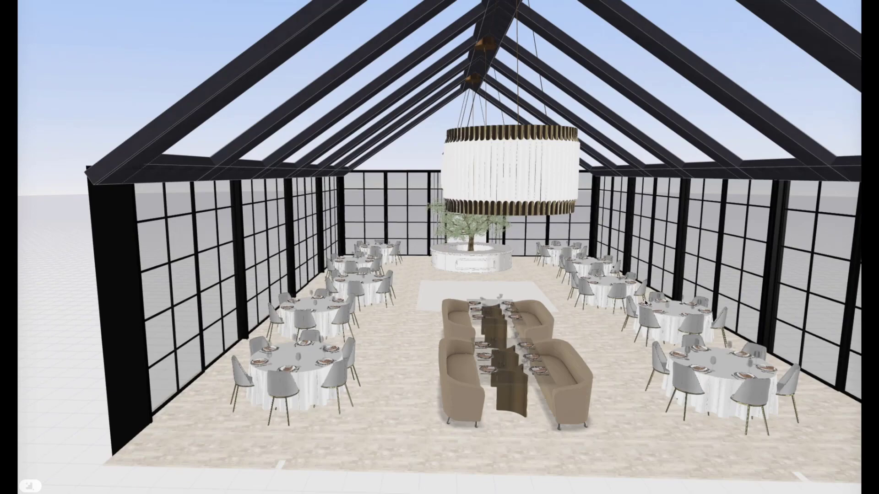
{"action": "scroll", "coordinate": [639, 302], "scroll_direction": "up", "scroll_amount": 5}
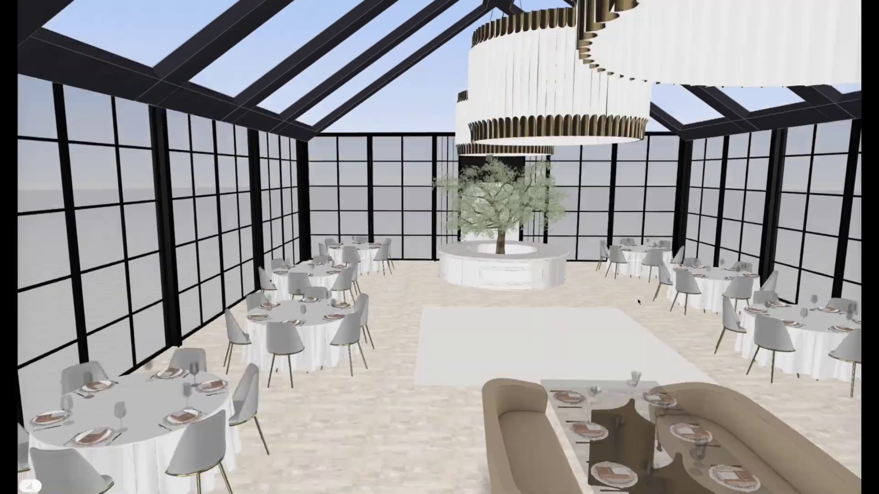
Step: Ungroup a round table set and replace its clothed table with the glass-top table on a bronze base, including all identical tables
{"action": "scroll", "coordinate": [639, 302], "scroll_direction": "up", "scroll_amount": 3}
{"action": "left_click_drag", "start_coordinate": [335, 312], "coordinate": [417, 271]}
{"action": "scroll", "coordinate": [432, 416], "scroll_direction": "up", "scroll_amount": 4}
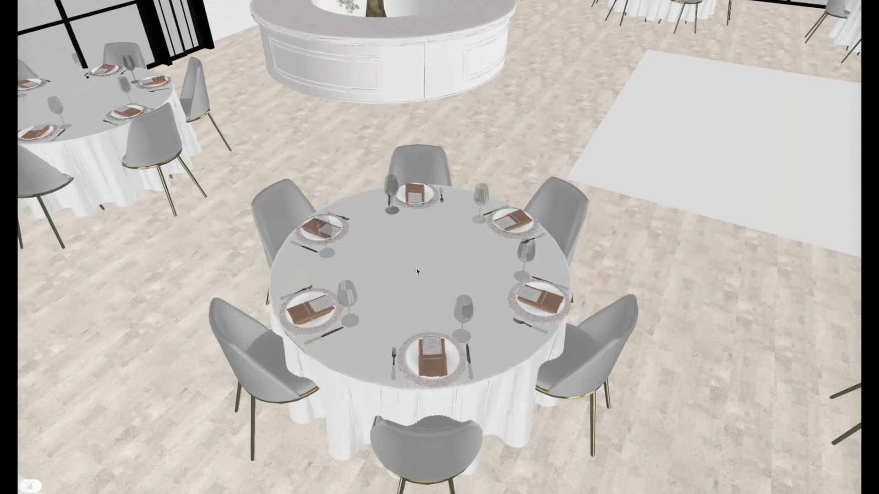
{"action": "left_click", "coordinate": [416, 271]}
{"action": "left_click", "coordinate": [474, 241]}
{"action": "left_click", "coordinate": [507, 266]}
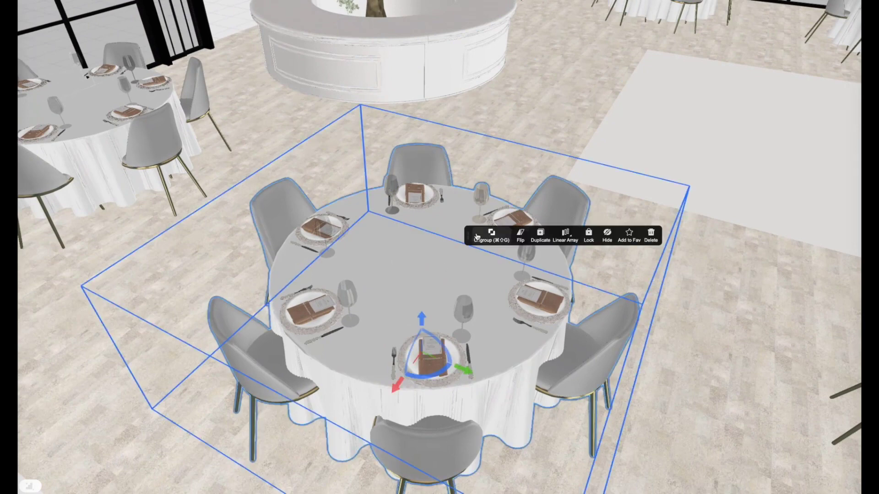
{"action": "left_click", "coordinate": [491, 236]}
{"action": "left_click", "coordinate": [451, 258]}
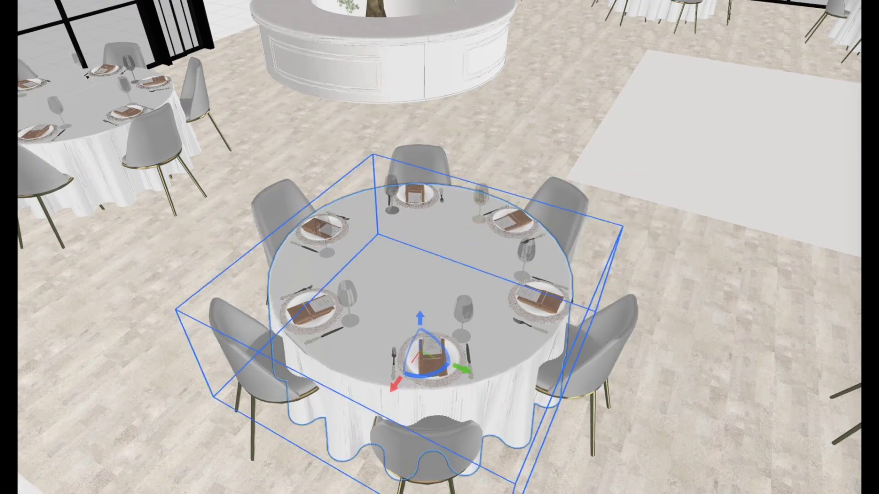
{"action": "left_click", "coordinate": [504, 268]}
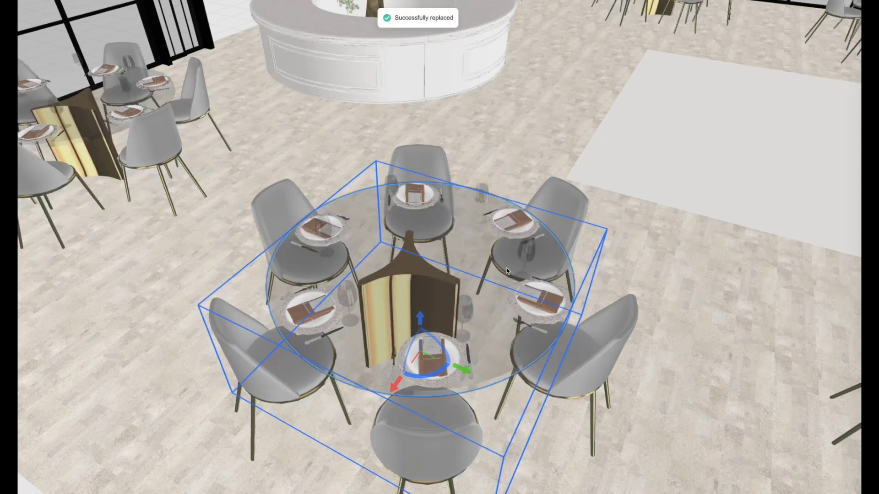
Step: Replace the grey dining chairs with the white channel-back chair throughout the hall
{"action": "left_click", "coordinate": [603, 353]}
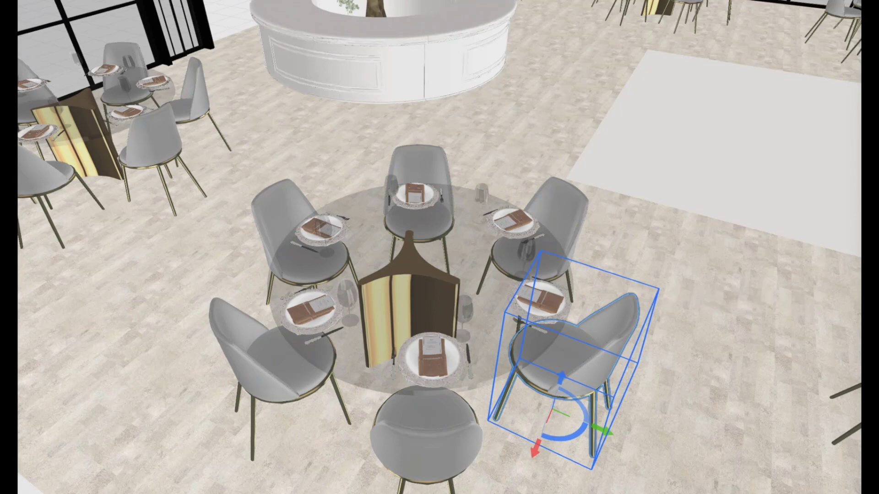
{"action": "left_click", "coordinate": [500, 268]}
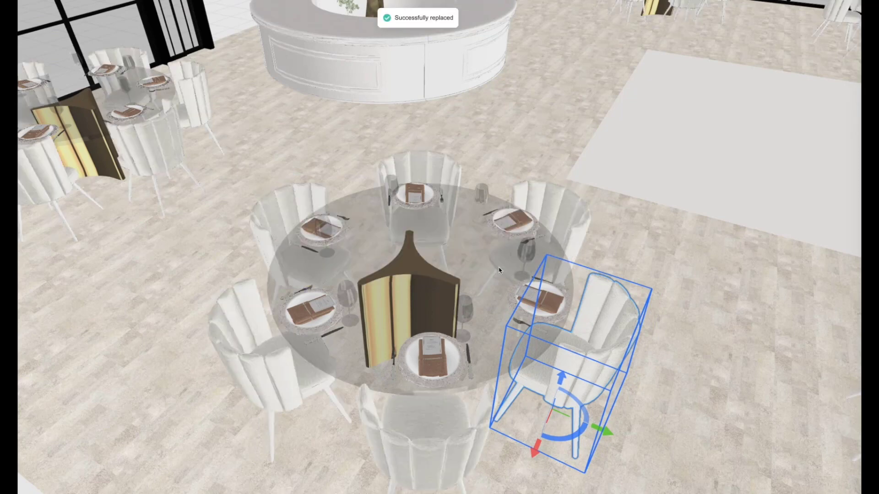
{"action": "left_click", "coordinate": [706, 301]}
Step: Replace the brown napkin's material with a pale fabric and apply it to all the same napkin models
{"action": "left_click", "coordinate": [435, 364]}
{"action": "left_click", "coordinate": [435, 364]}
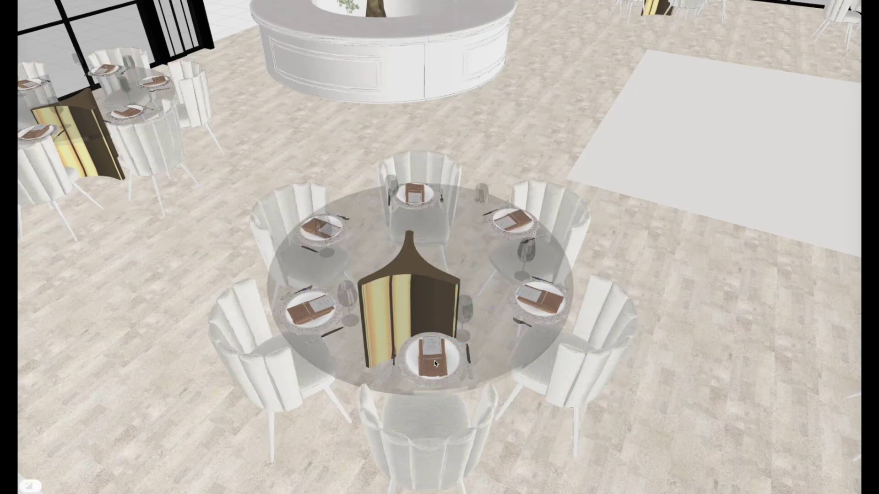
{"action": "left_click", "coordinate": [435, 364]}
{"action": "left_click", "coordinate": [475, 336]}
{"action": "left_click", "coordinate": [434, 363]}
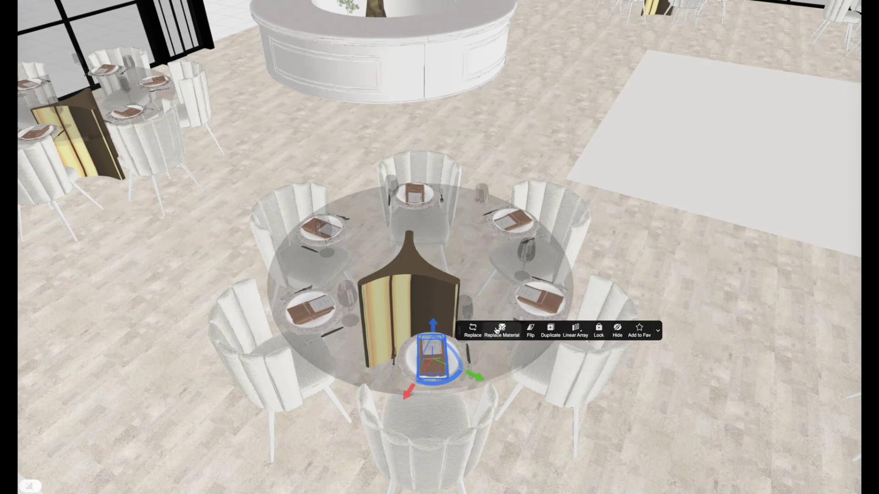
{"action": "left_click", "coordinate": [496, 330]}
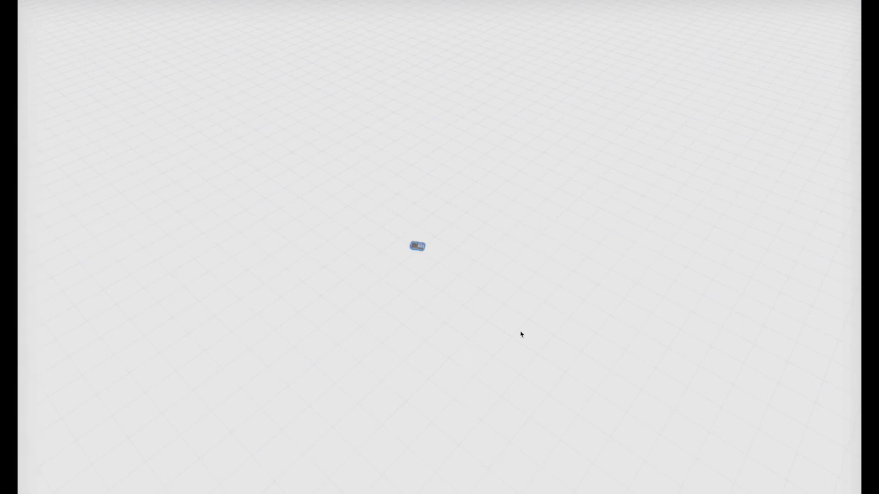
{"action": "scroll", "coordinate": [521, 334], "scroll_direction": "up", "scroll_amount": 10}
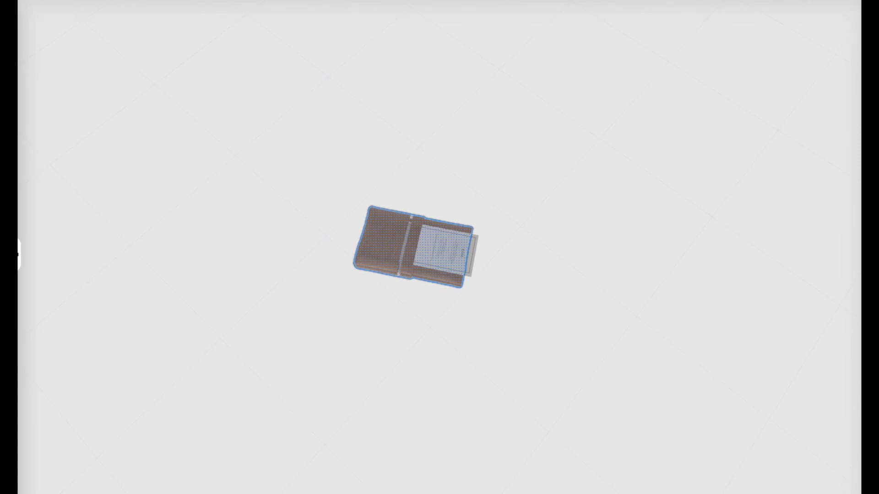
{"action": "left_click_drag", "start_coordinate": [318, 235], "coordinate": [388, 238]}
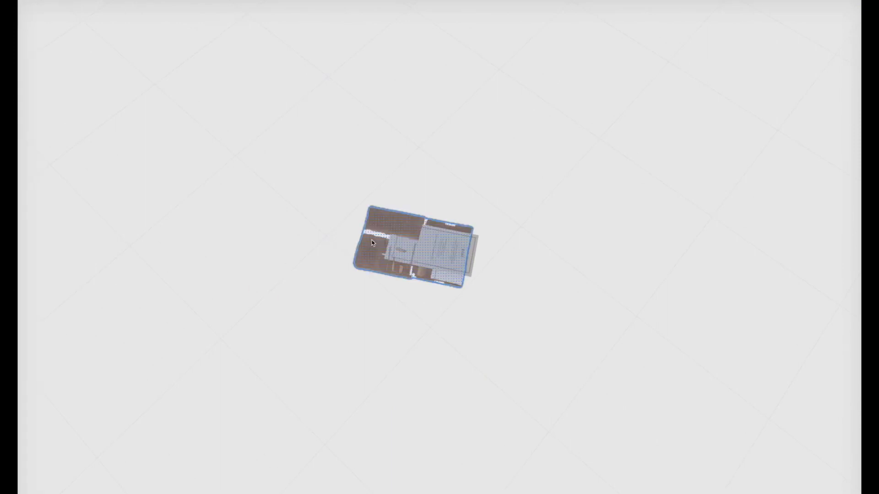
{"action": "left_click_drag", "start_coordinate": [283, 243], "coordinate": [526, 327]}
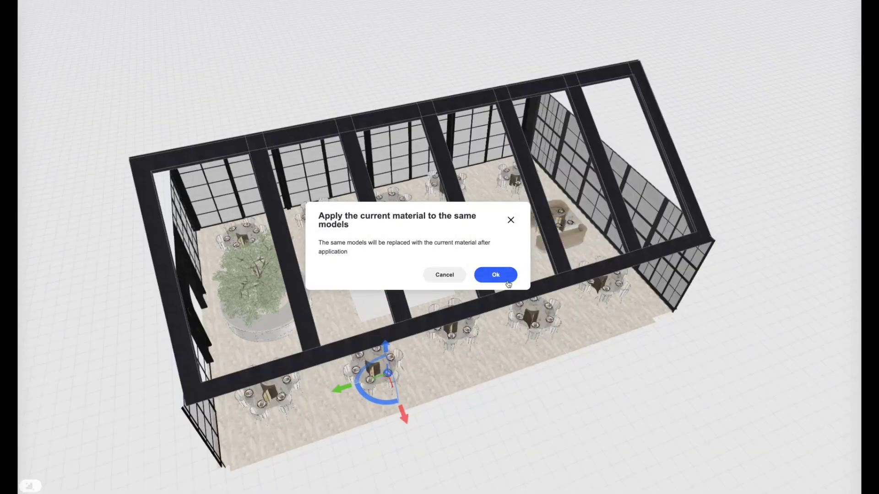
{"action": "left_click", "coordinate": [496, 275]}
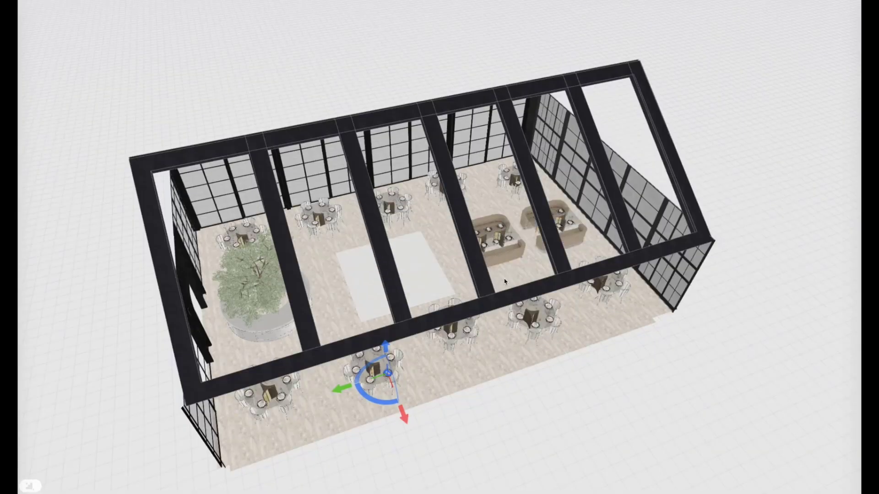
Step: Examine the glass round tables and their place settings up close
{"action": "scroll", "coordinate": [506, 281], "scroll_direction": "up", "scroll_amount": 10}
{"action": "scroll", "coordinate": [315, 74], "scroll_direction": "down", "scroll_amount": 5}
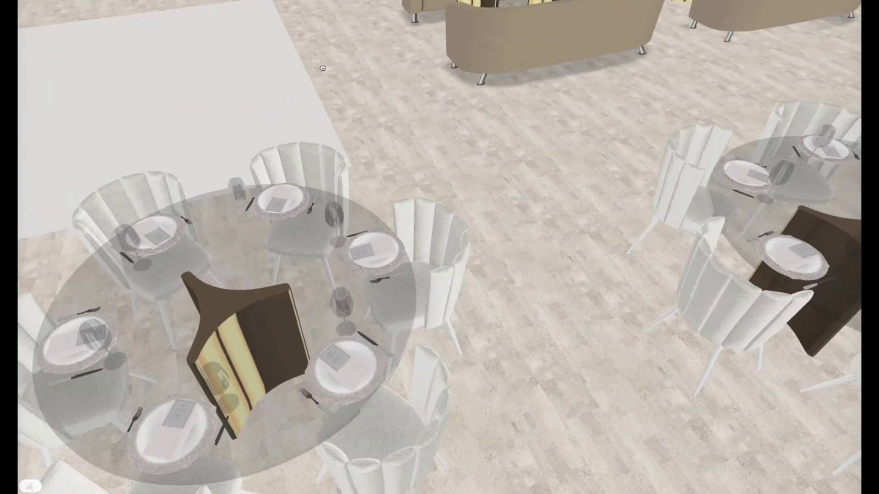
{"action": "left_click", "coordinate": [444, 281]}
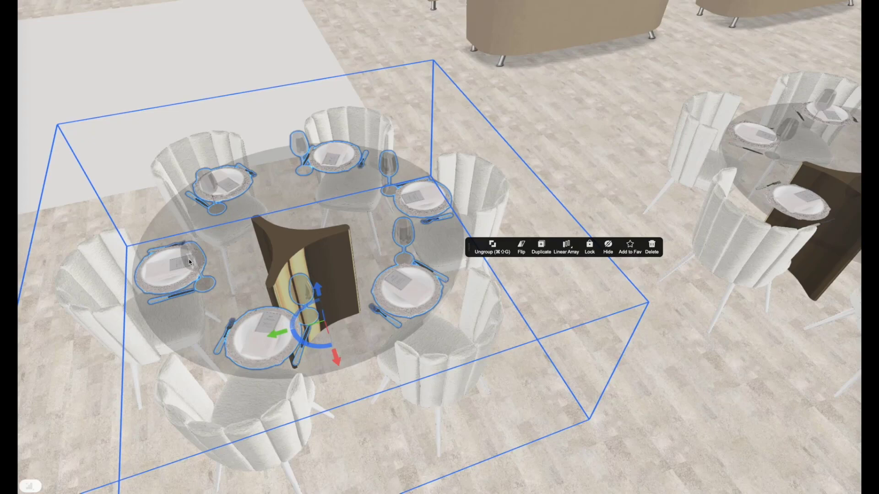
{"action": "scroll", "coordinate": [189, 262], "scroll_direction": "down", "scroll_amount": 5}
{"action": "left_click_drag", "start_coordinate": [125, 365], "coordinate": [357, 202]}
{"action": "left_click", "coordinate": [276, 227]}
{"action": "left_click_drag", "start_coordinate": [648, 206], "coordinate": [264, 296]}
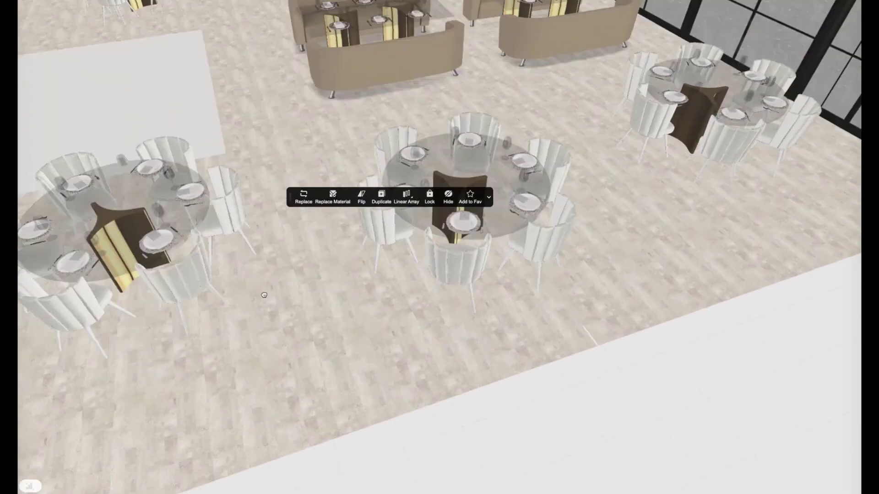
{"action": "scroll", "coordinate": [264, 295], "scroll_direction": "down", "scroll_amount": 2}
{"action": "left_click", "coordinate": [453, 234]}
{"action": "scroll", "coordinate": [487, 294], "scroll_direction": "up", "scroll_amount": 5}
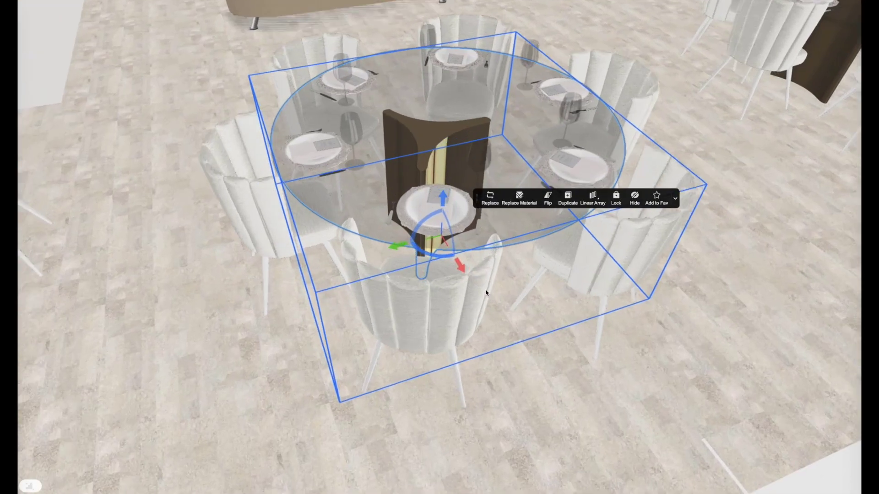
{"action": "left_click", "coordinate": [480, 228]}
{"action": "left_click", "coordinate": [93, 261]}
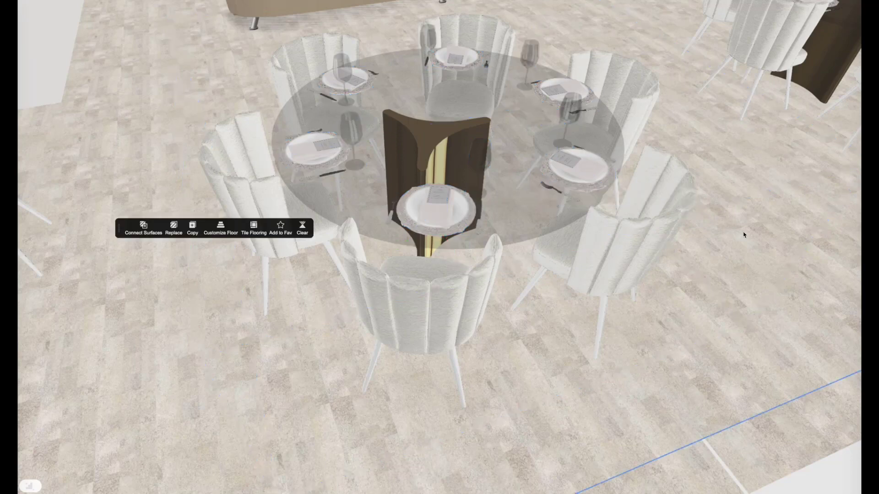
Step: Ungroup the round table's place settings down to the individual pieces of the front setting
{"action": "left_click_drag", "start_coordinate": [744, 235], "coordinate": [401, 88]}
{"action": "left_click", "coordinate": [400, 89]}
{"action": "left_click", "coordinate": [355, 56]}
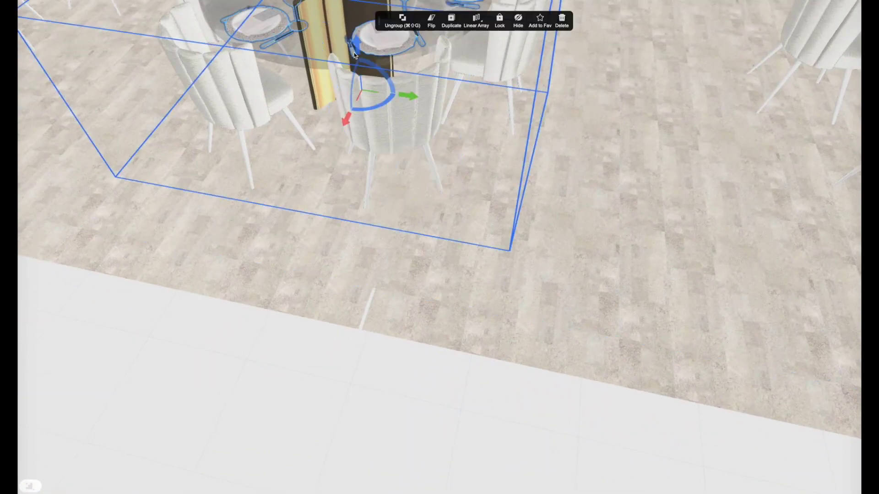
{"action": "left_click", "coordinate": [354, 55]}
{"action": "left_click", "coordinate": [354, 55]}
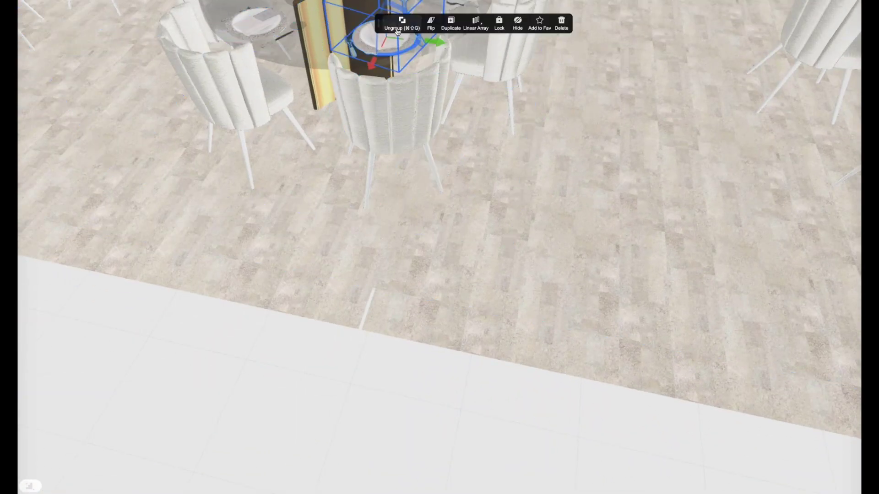
{"action": "left_click", "coordinate": [398, 32]}
{"action": "left_click", "coordinate": [354, 54]}
{"action": "left_click", "coordinate": [399, 28]}
Step: Replace the fork and the knife of the front place setting, including all identical pieces in the design
{"action": "left_click", "coordinate": [353, 54]}
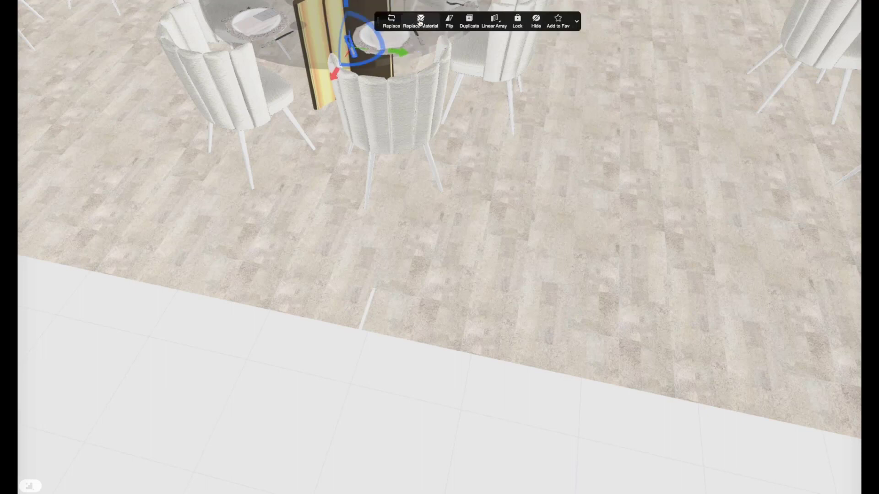
{"action": "left_click", "coordinate": [419, 22]}
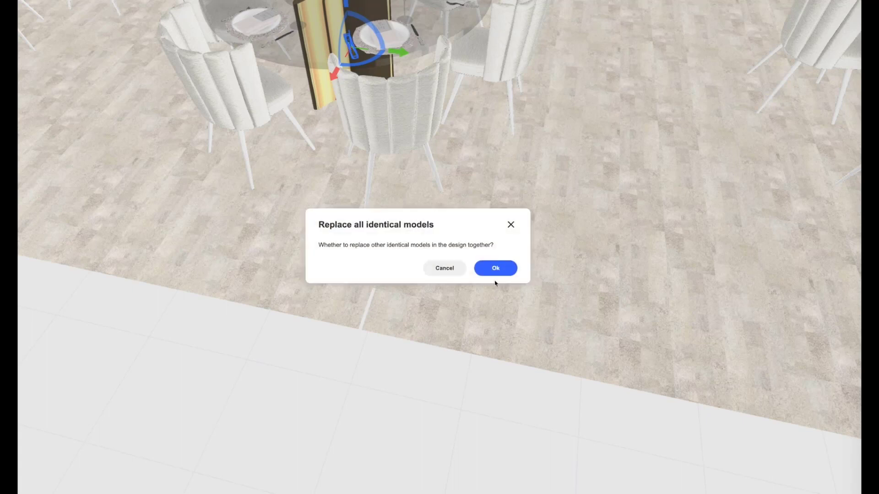
{"action": "left_click", "coordinate": [494, 271]}
{"action": "left_click", "coordinate": [422, 44]}
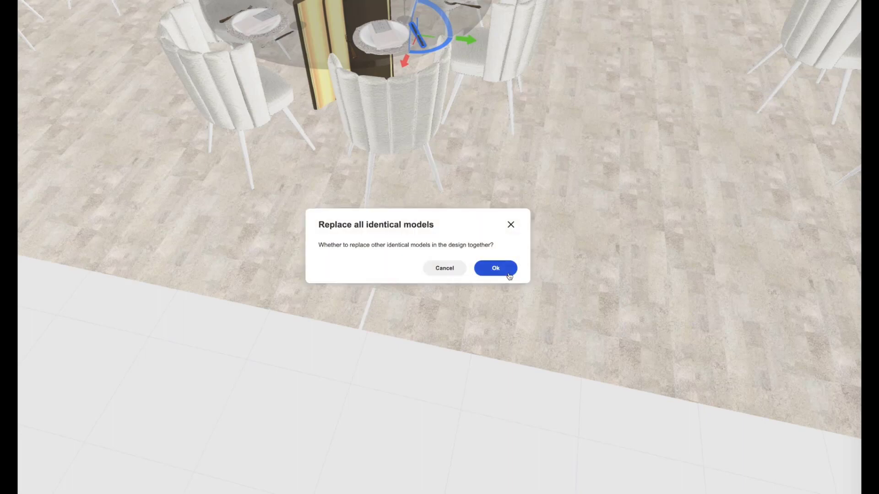
{"action": "left_click", "coordinate": [507, 270]}
Step: Repaint the tan sofas with a white material using the Material Brush
{"action": "left_click_drag", "start_coordinate": [526, 191], "coordinate": [654, 195]}
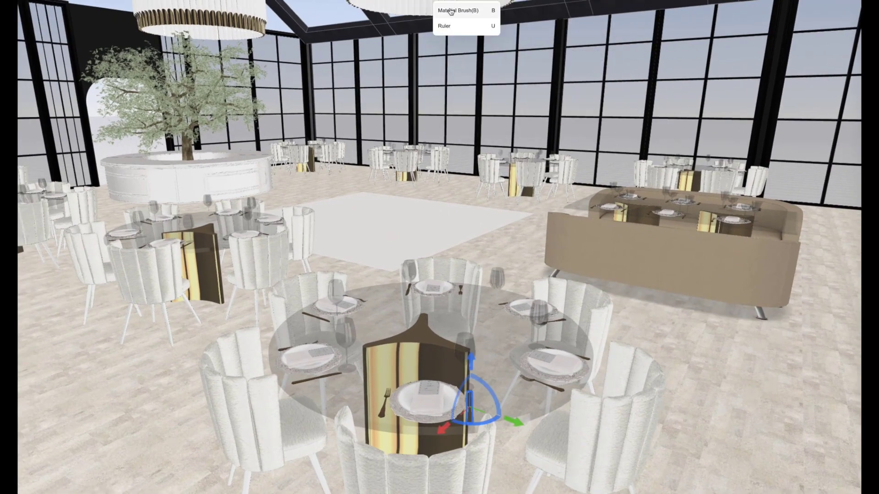
{"action": "left_click", "coordinate": [451, 12]}
{"action": "left_click", "coordinate": [580, 296]}
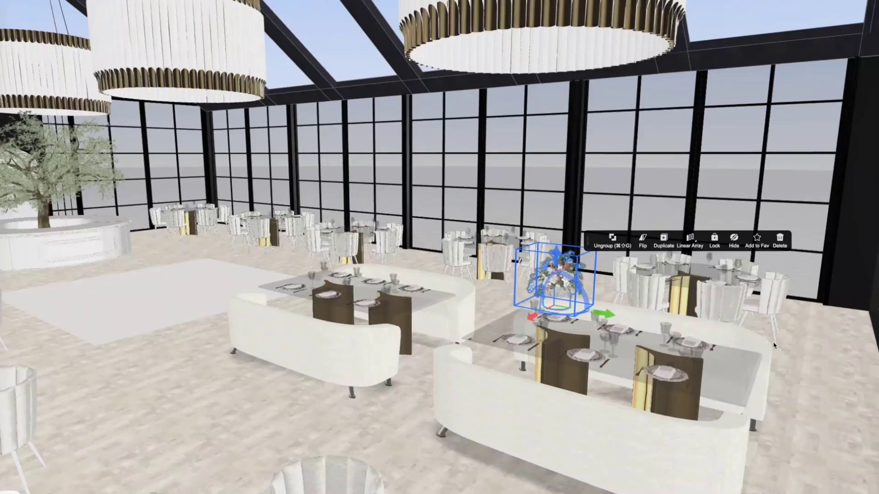
Step: Ungroup the flower vase and repaint its red sprigs with the green leaf material extracted from the bouquet
{"action": "scroll", "coordinate": [773, 348], "scroll_direction": "down", "scroll_amount": 4}
{"action": "scroll", "coordinate": [656, 334], "scroll_direction": "up", "scroll_amount": 5}
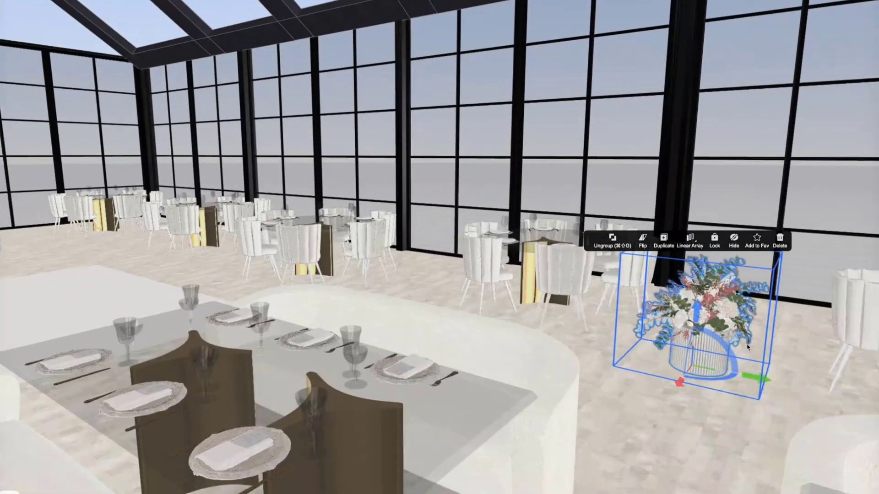
{"action": "left_click_drag", "start_coordinate": [775, 346], "coordinate": [535, 355]}
{"action": "scroll", "coordinate": [533, 356], "scroll_direction": "up", "scroll_amount": 3}
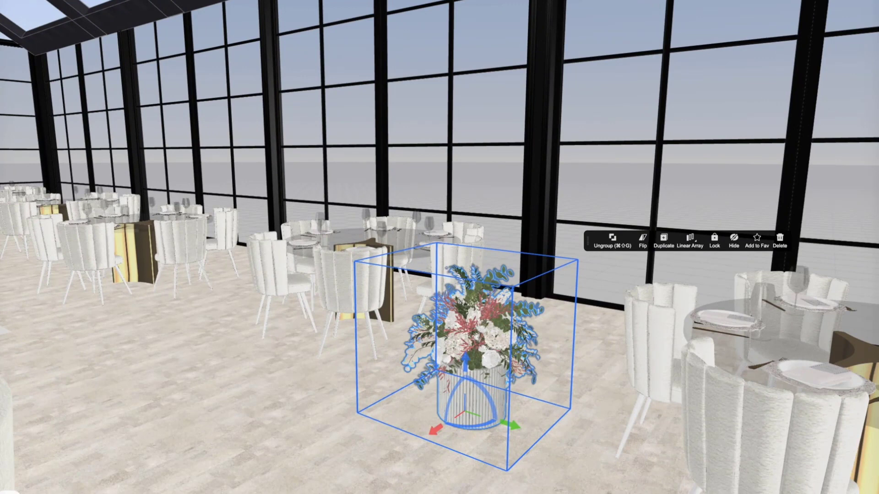
{"action": "left_click", "coordinate": [613, 239]}
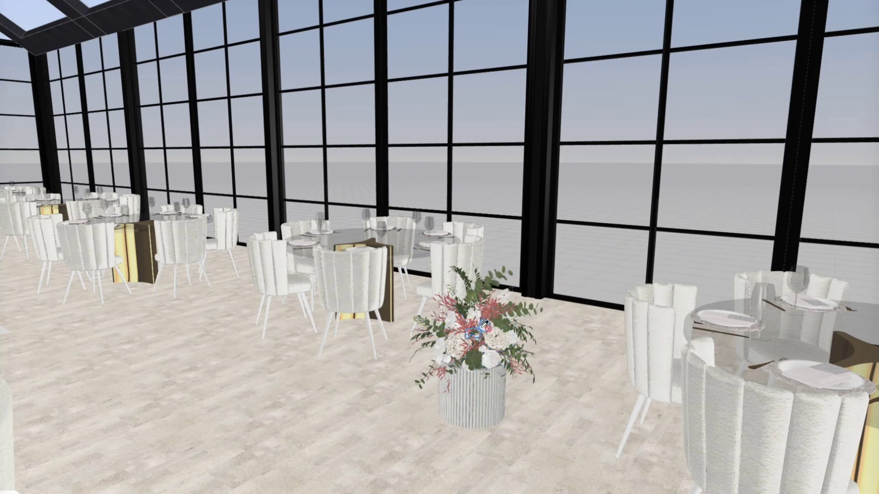
{"action": "left_click", "coordinate": [481, 285]}
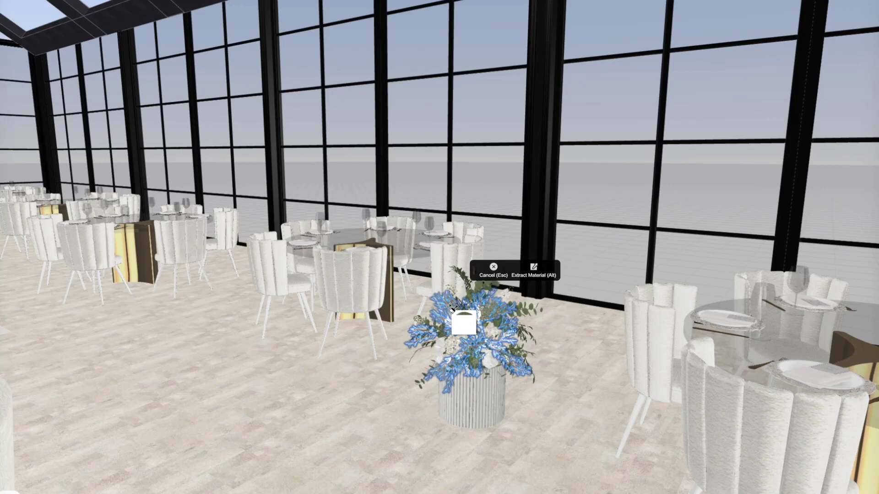
{"action": "left_click", "coordinate": [466, 322]}
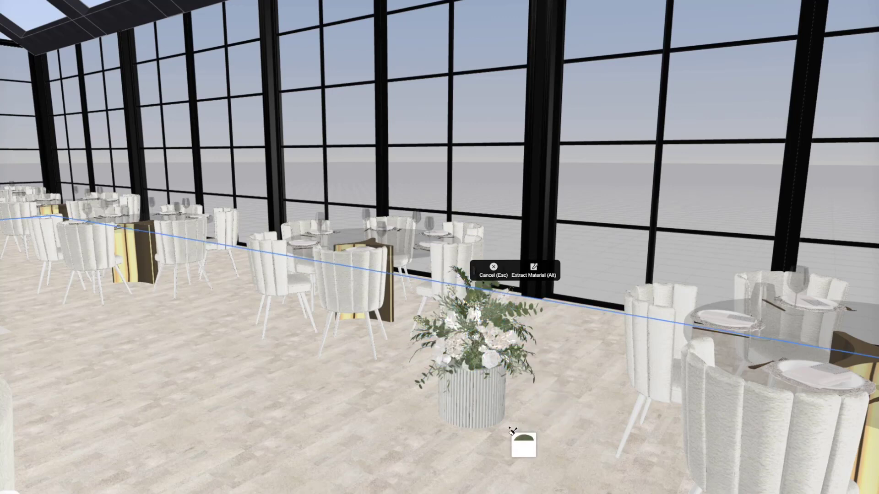
{"action": "key", "text": "Escape"}
Step: Select the whole flower vase and move it from the floor onto the corner round table
{"action": "left_click", "coordinate": [482, 399]}
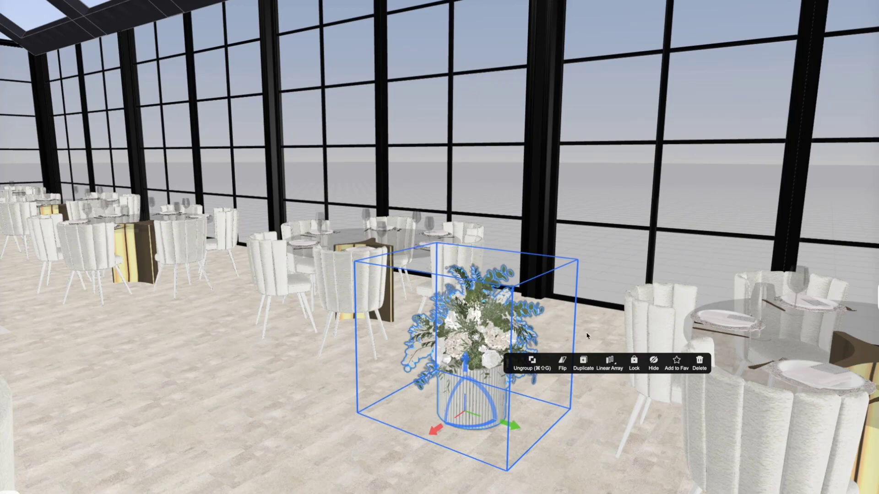
{"action": "double_click", "coordinate": [499, 398]}
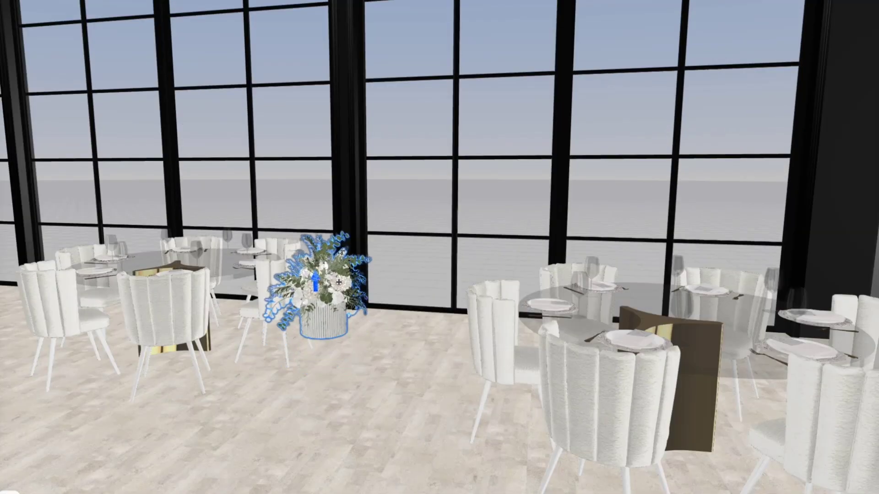
{"action": "left_click", "coordinate": [341, 284]}
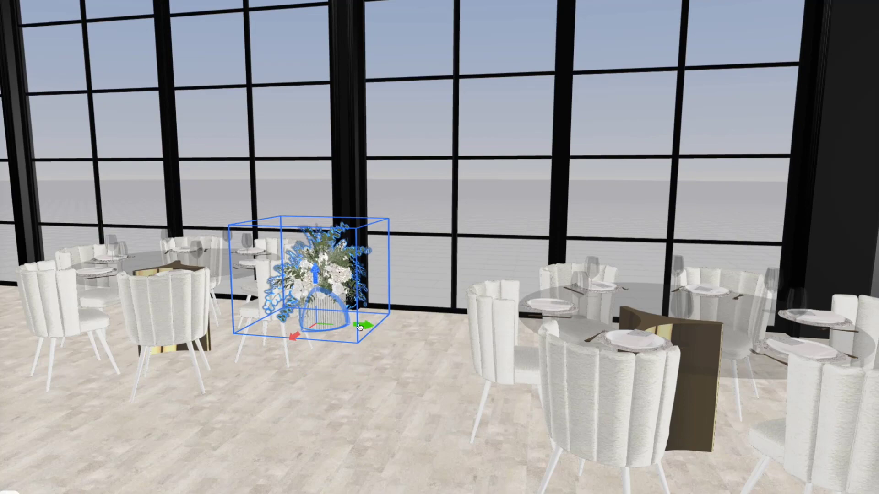
{"action": "left_click_drag", "start_coordinate": [359, 327], "coordinate": [751, 330]}
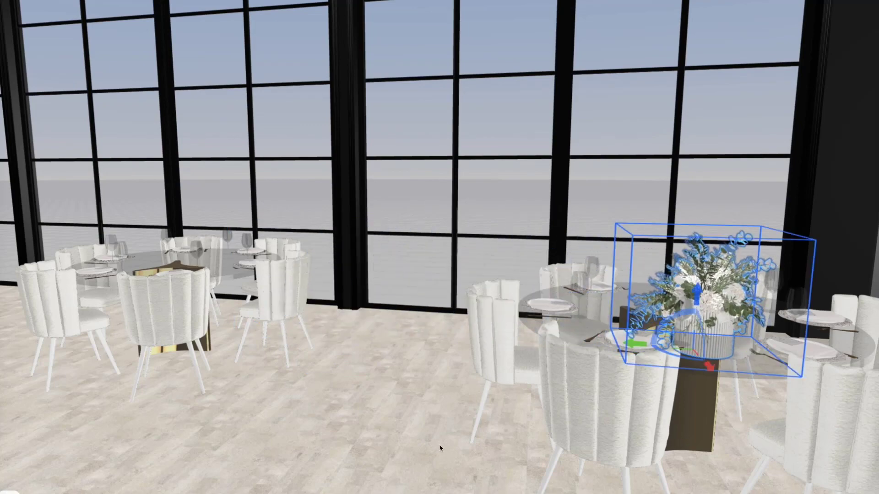
Step: Adjust the flower vase's height and centre it on the corner round table's glass top
{"action": "left_click_drag", "start_coordinate": [440, 449], "coordinate": [640, 449]}
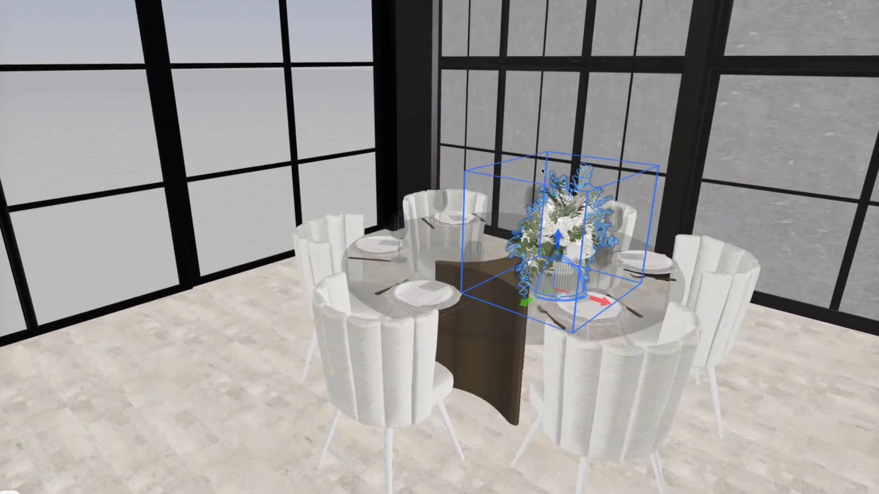
{"action": "left_click_drag", "start_coordinate": [558, 239], "coordinate": [562, 221]}
{"action": "left_click_drag", "start_coordinate": [586, 273], "coordinate": [587, 275]}
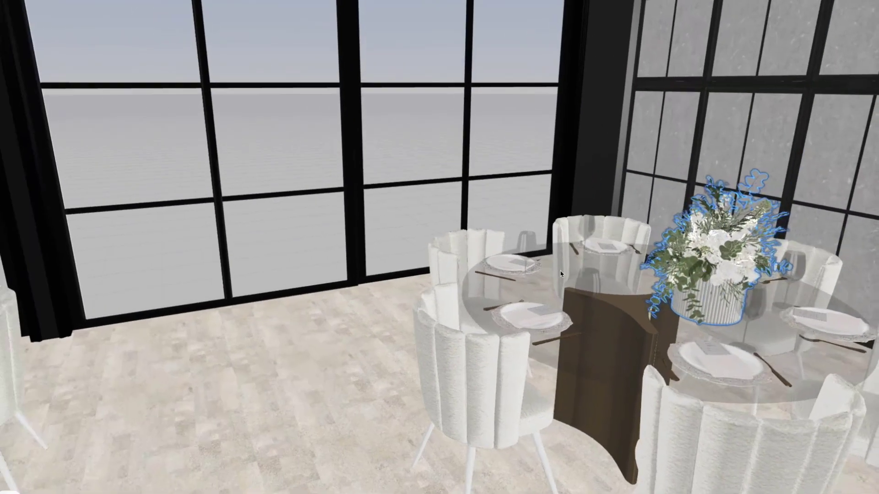
{"action": "left_click", "coordinate": [699, 304]}
{"action": "left_click_drag", "start_coordinate": [754, 334], "coordinate": [686, 316]}
{"action": "left_click_drag", "start_coordinate": [595, 298], "coordinate": [604, 297]}
{"action": "left_click_drag", "start_coordinate": [686, 306], "coordinate": [701, 323]}
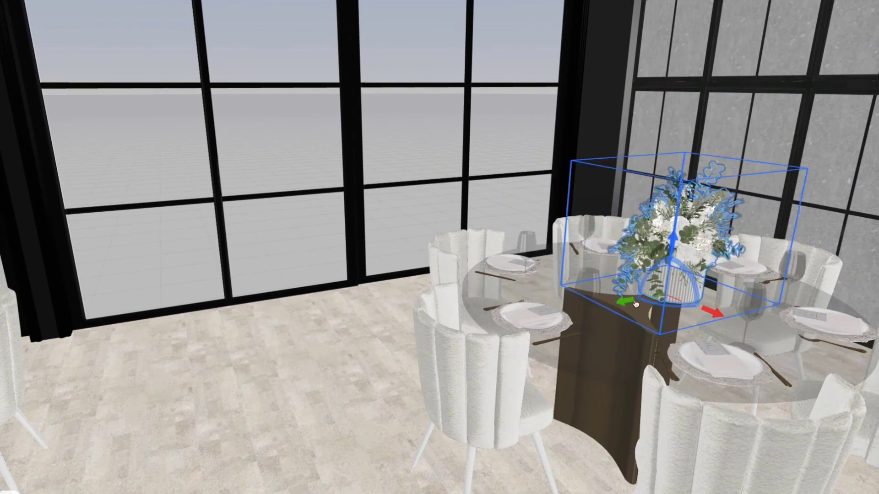
{"action": "left_click_drag", "start_coordinate": [626, 303], "coordinate": [585, 314]}
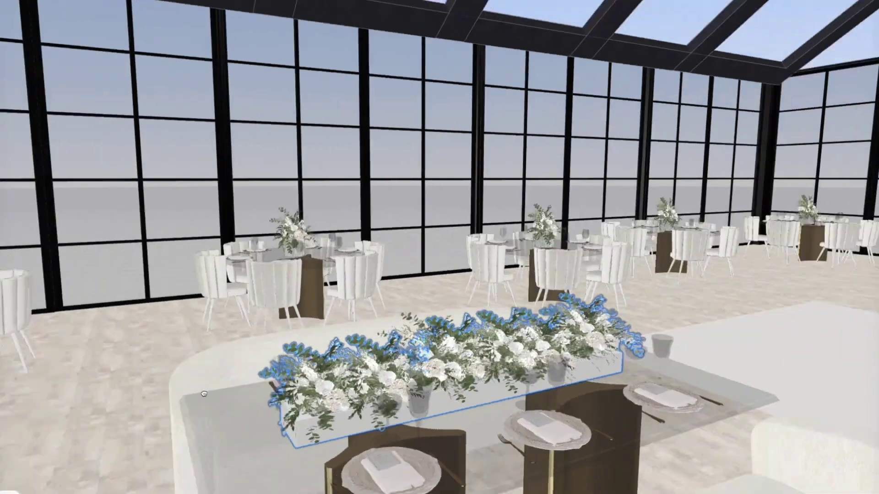
Step: Place the long white floral boxes along the middle of the sofa dining tables
{"action": "left_click_drag", "start_coordinate": [204, 393], "coordinate": [451, 368]}
{"action": "left_click_drag", "start_coordinate": [197, 377], "coordinate": [389, 385]}
{"action": "scroll", "coordinate": [466, 402], "scroll_direction": "down", "scroll_amount": 2}
{"action": "left_click_drag", "start_coordinate": [466, 402], "coordinate": [142, 387]}
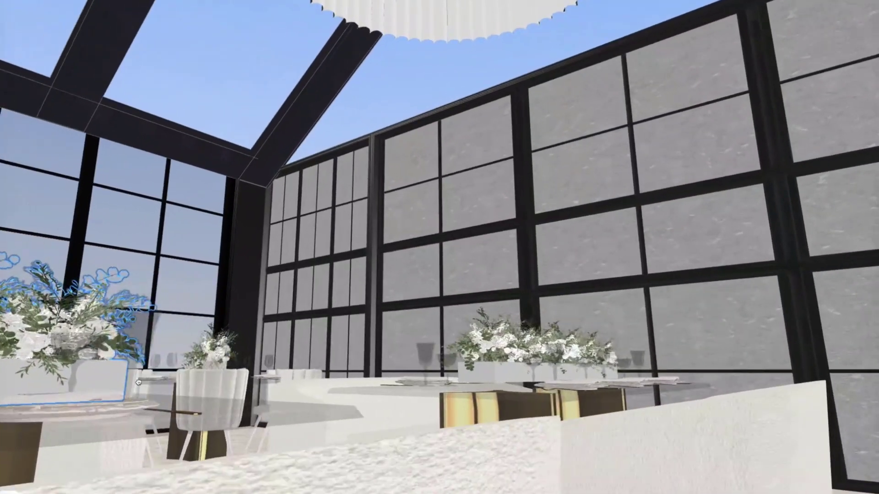
{"action": "left_click", "coordinate": [498, 373]}
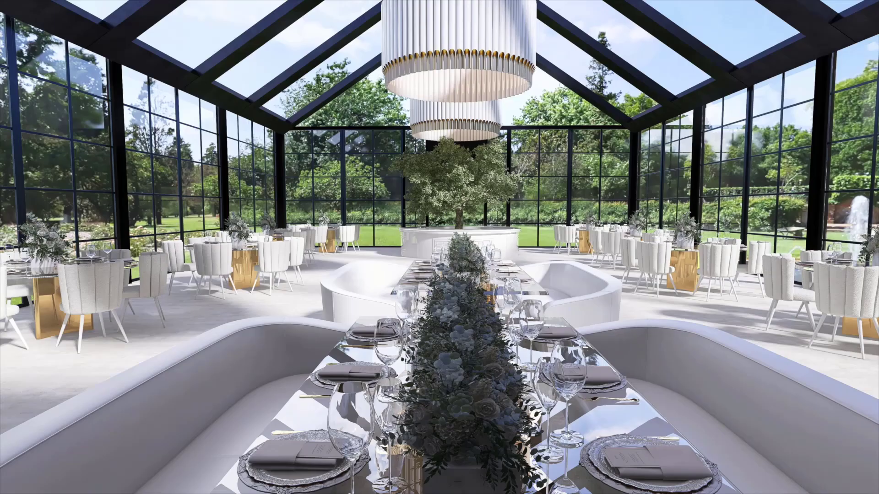